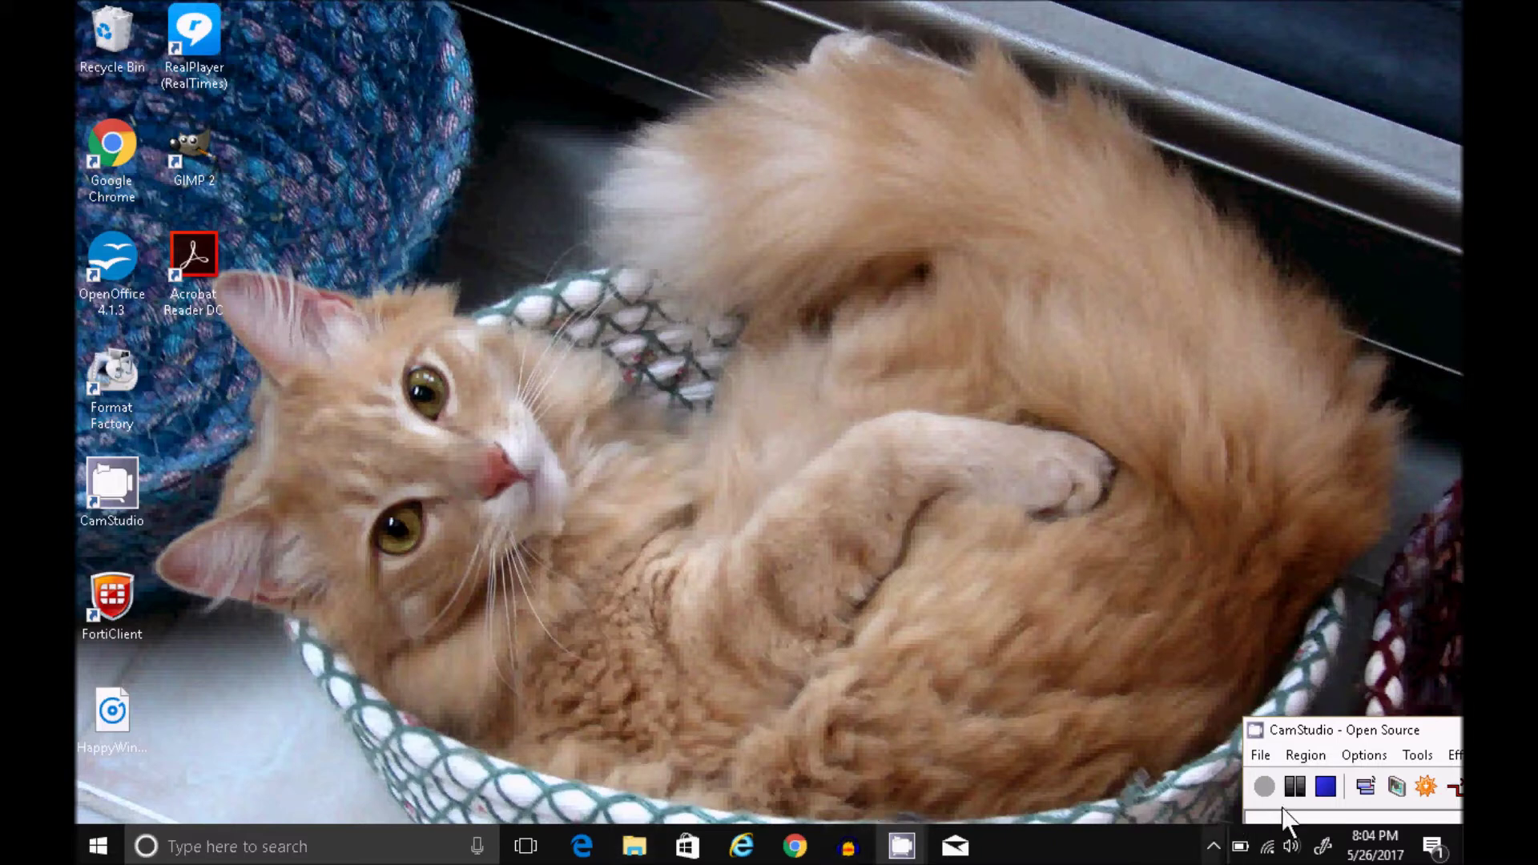
Search the taskbar for 'speech' and launch Windows Speech Recognition.
click(437, 841)
text(speech)
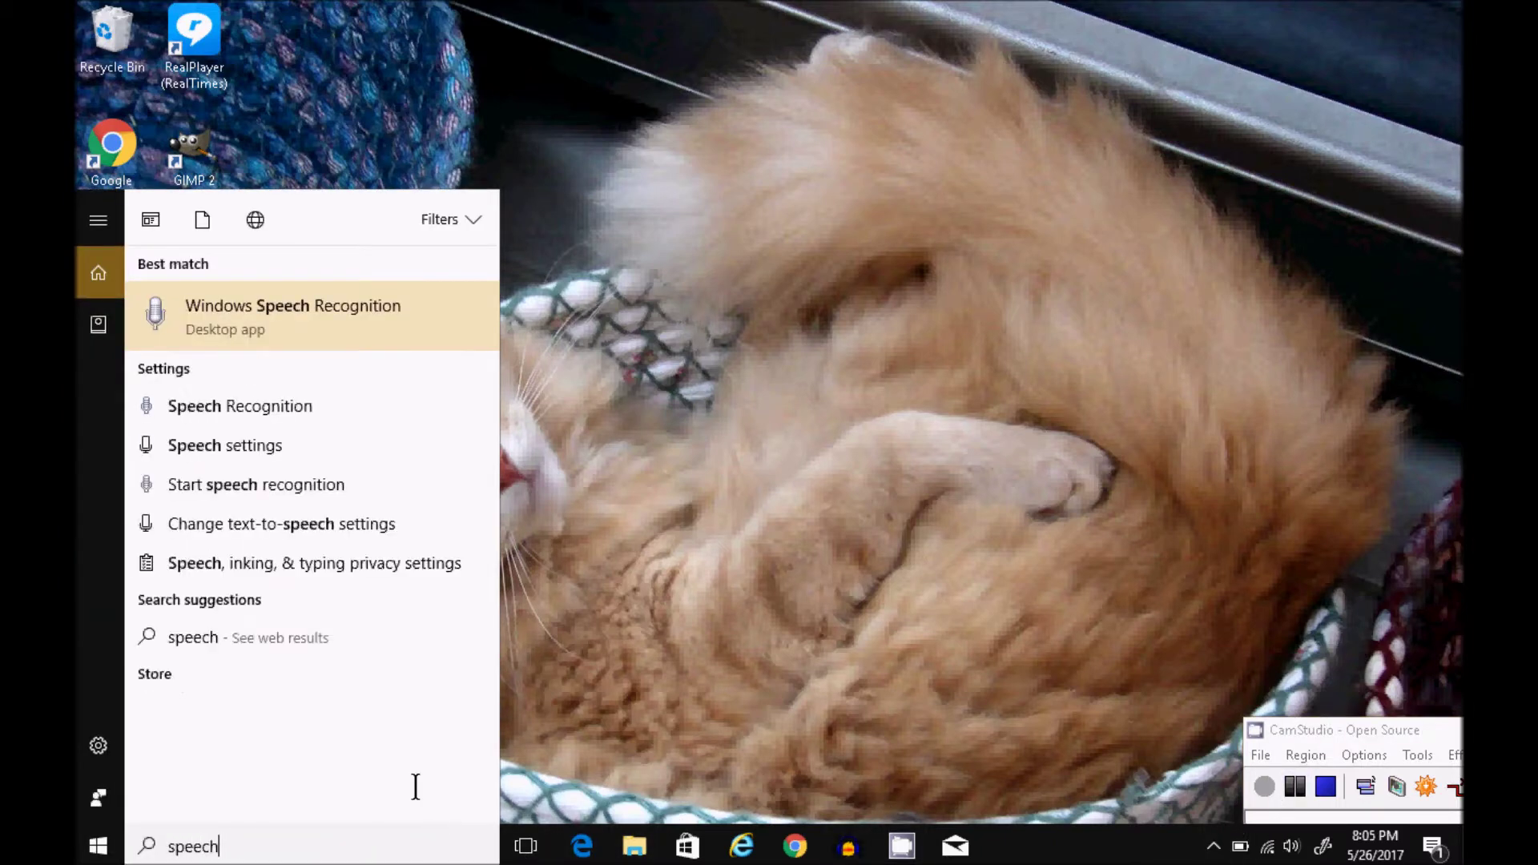
click(338, 309)
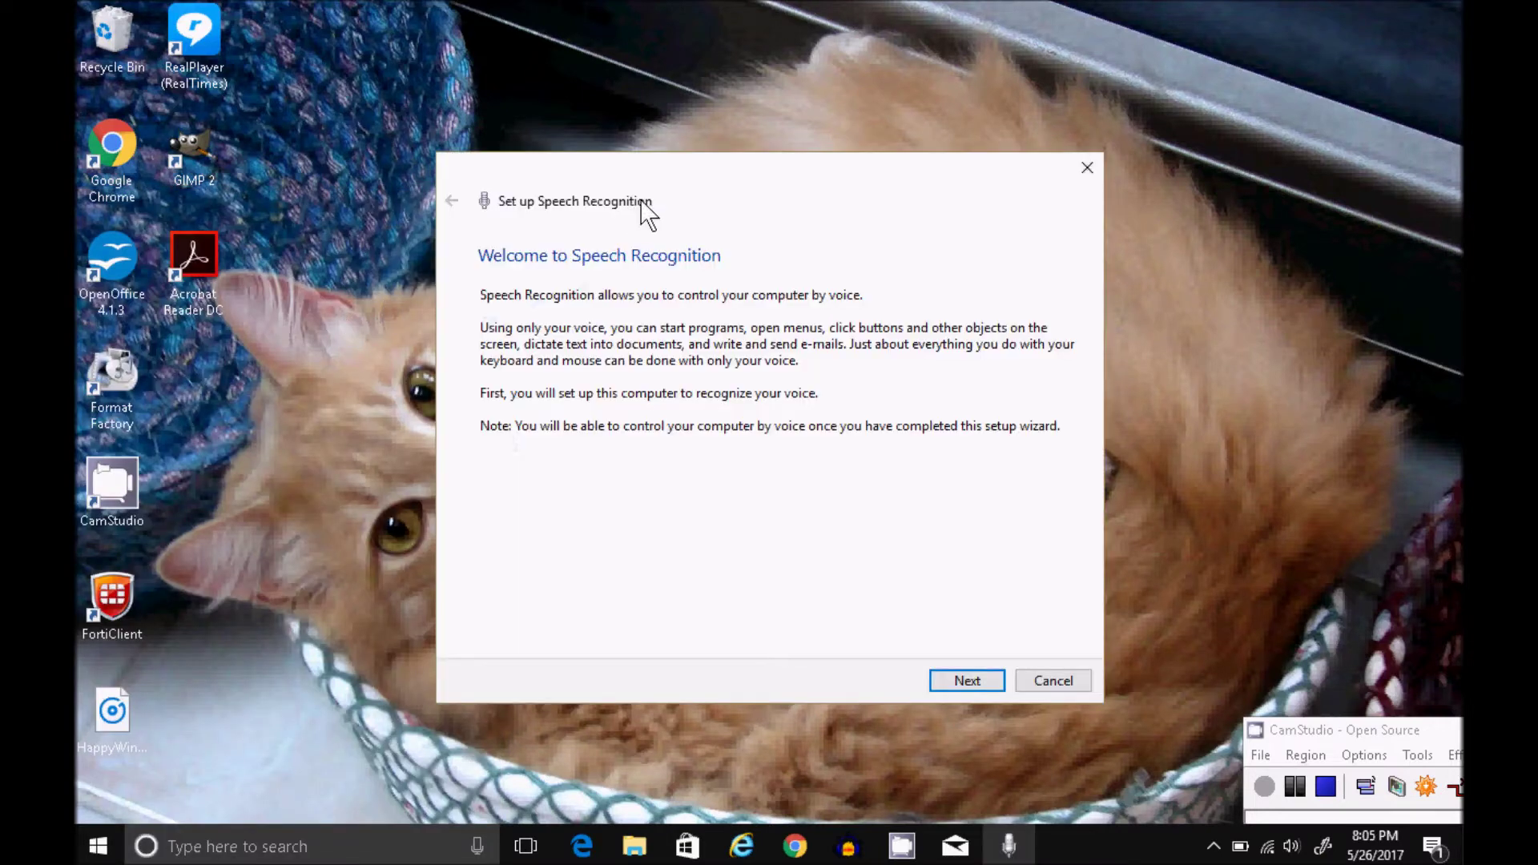
Set up the Headset Microphone, including the volume check, through to the accuracy improvement page.
click(950, 683)
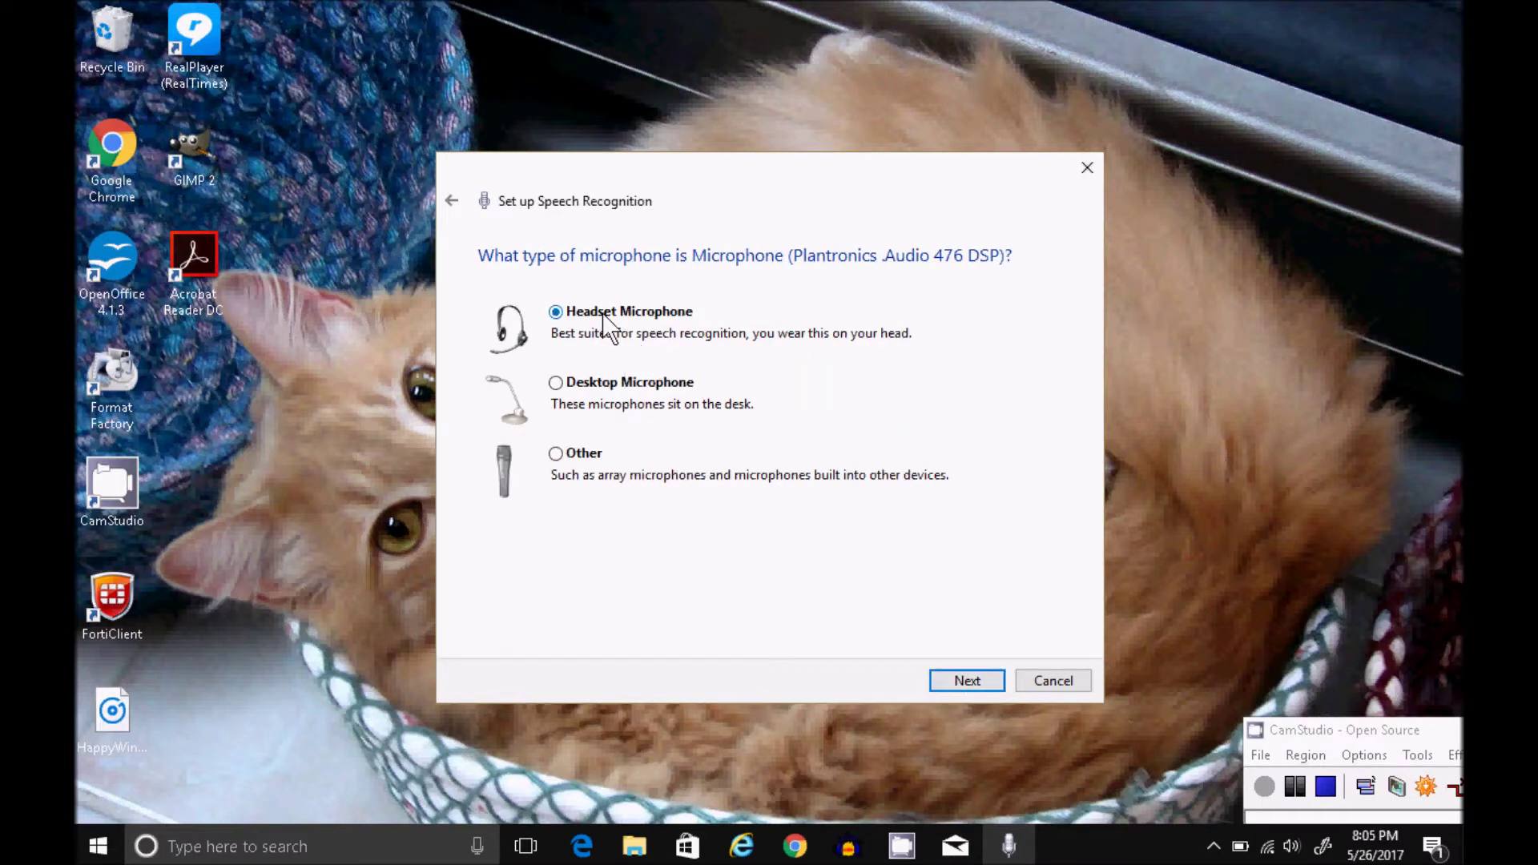
click(969, 680)
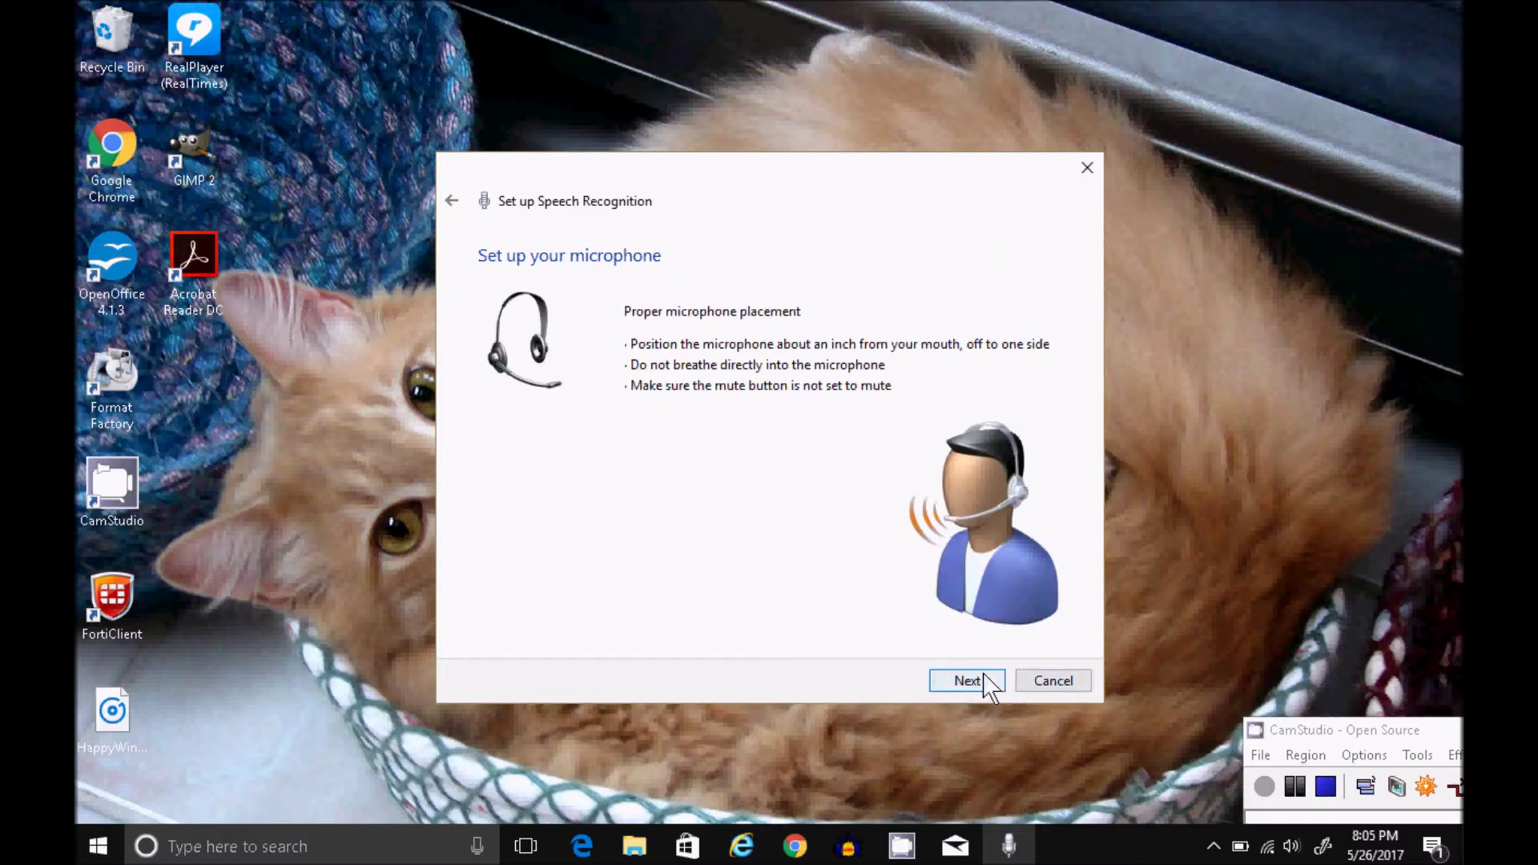
click(970, 681)
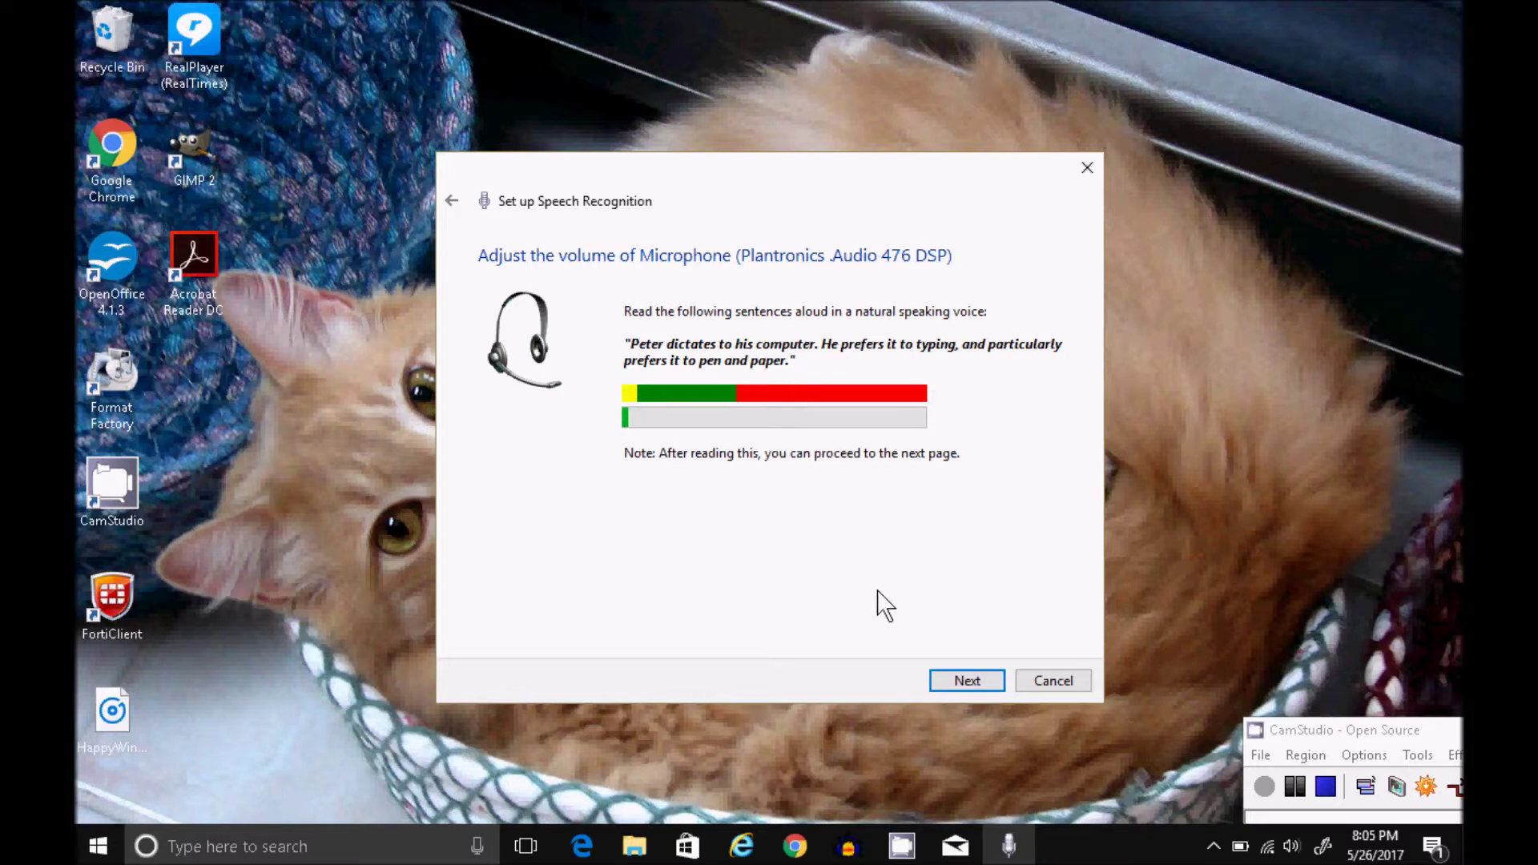
click(970, 681)
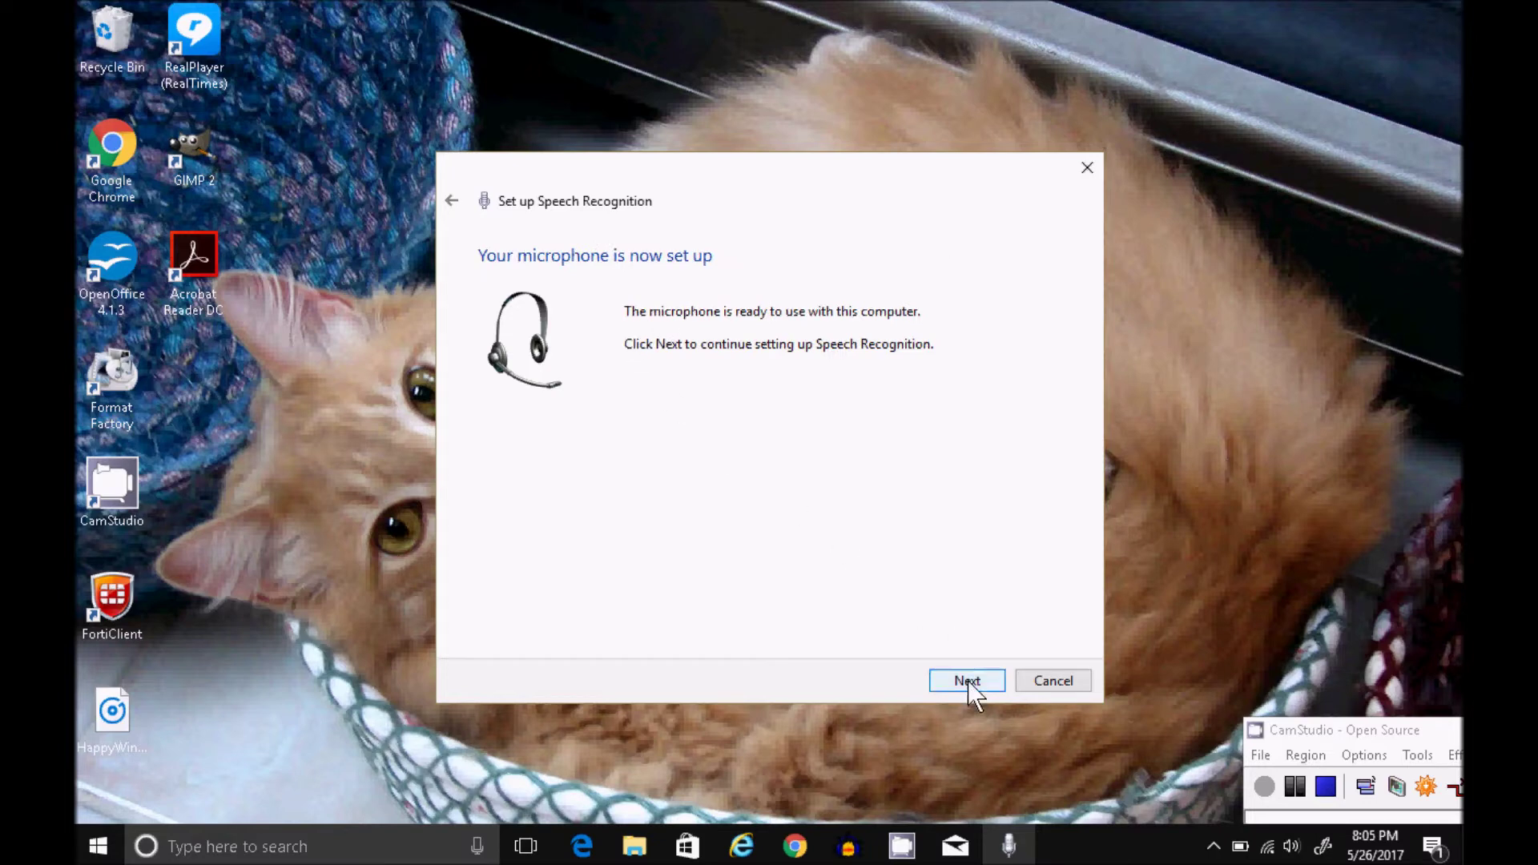
click(967, 681)
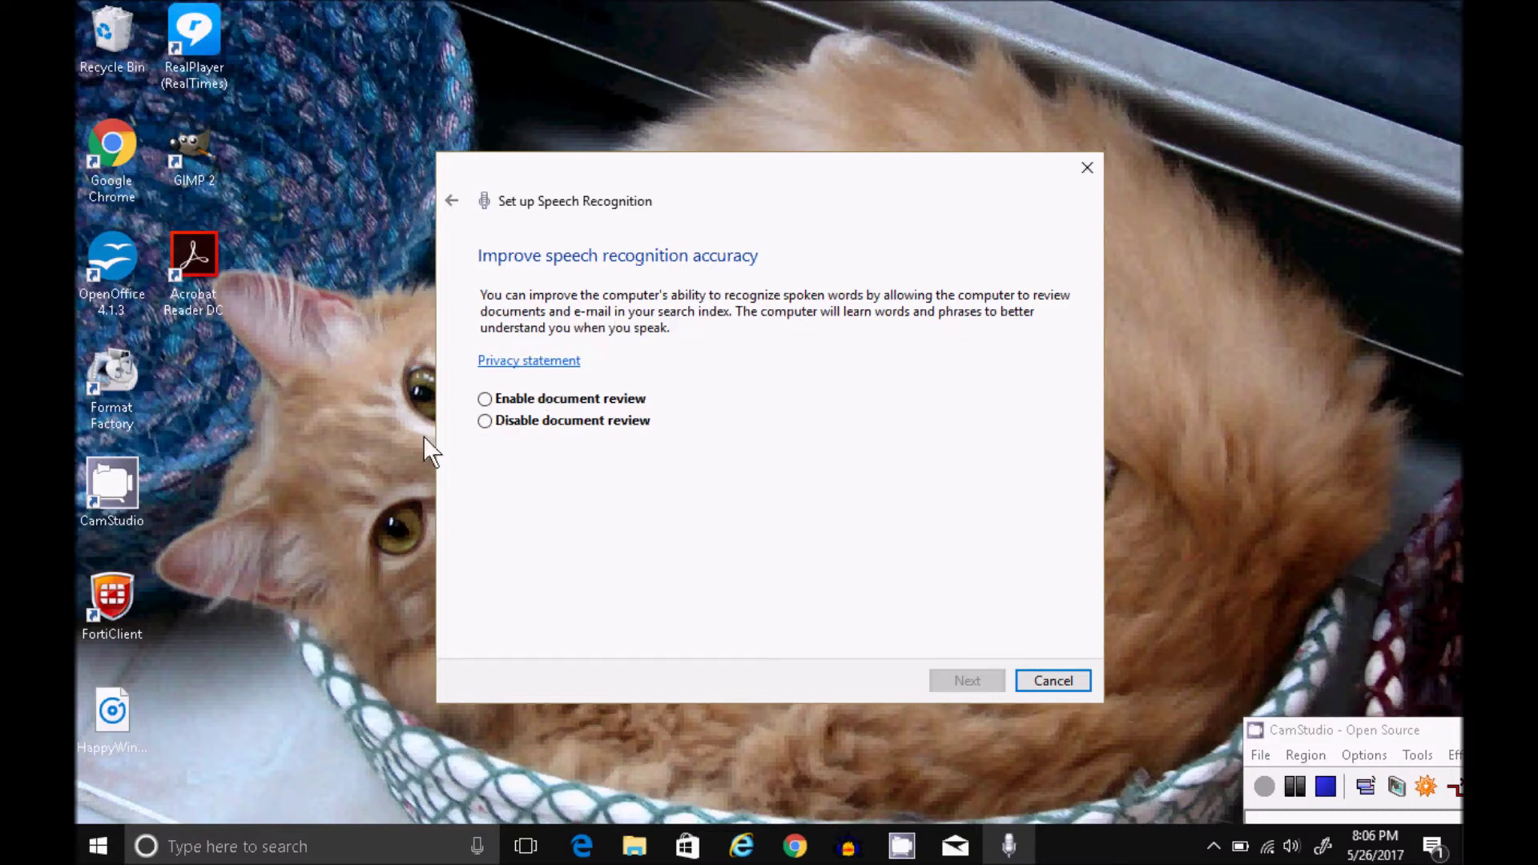
Disable document review, keep manual activation mode, and continue past the reference card and startup pages.
click(484, 422)
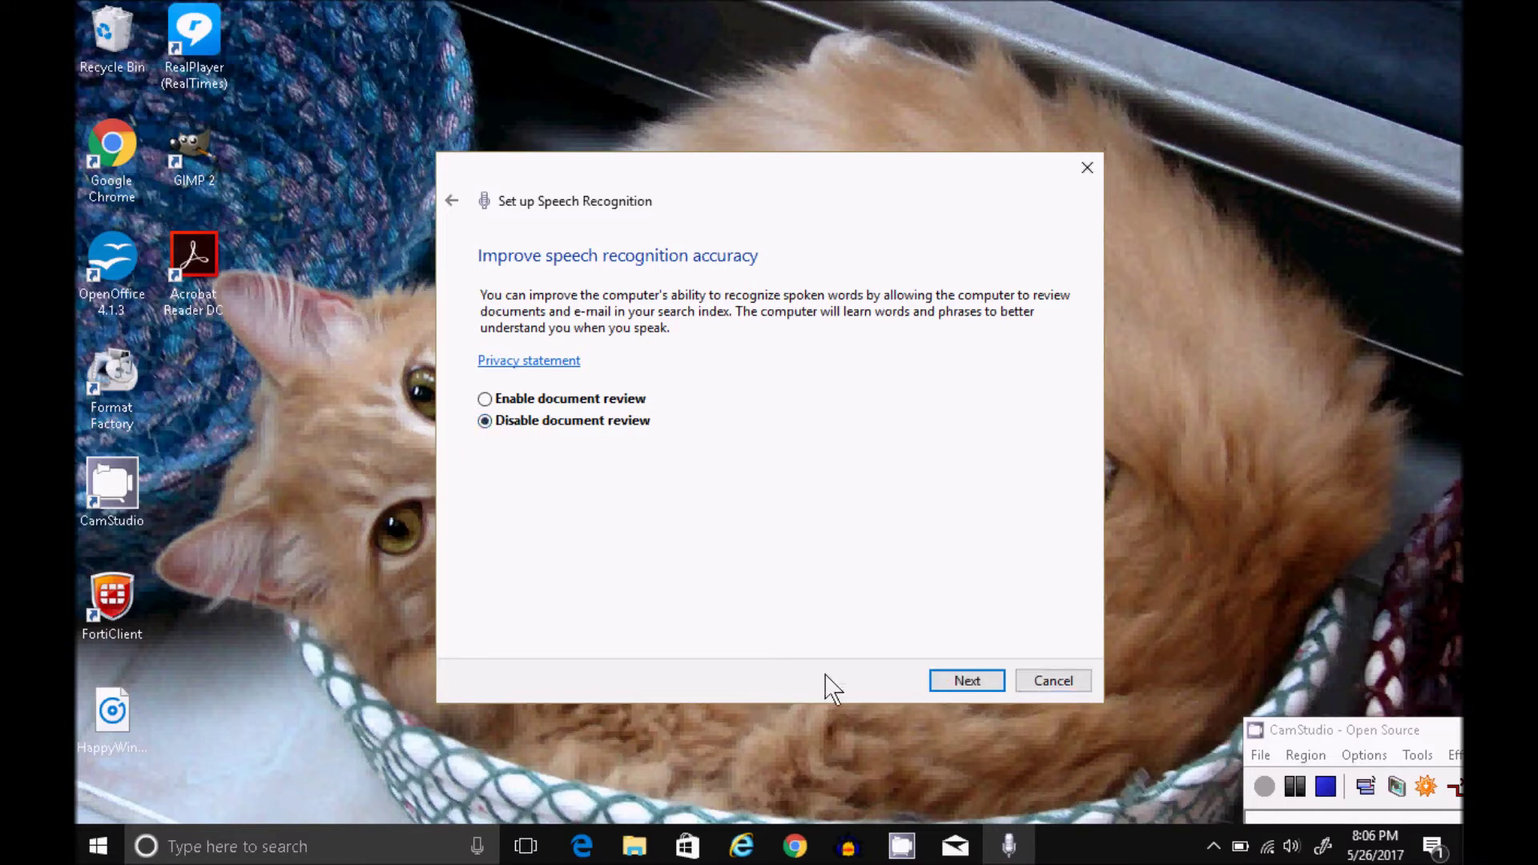
click(969, 681)
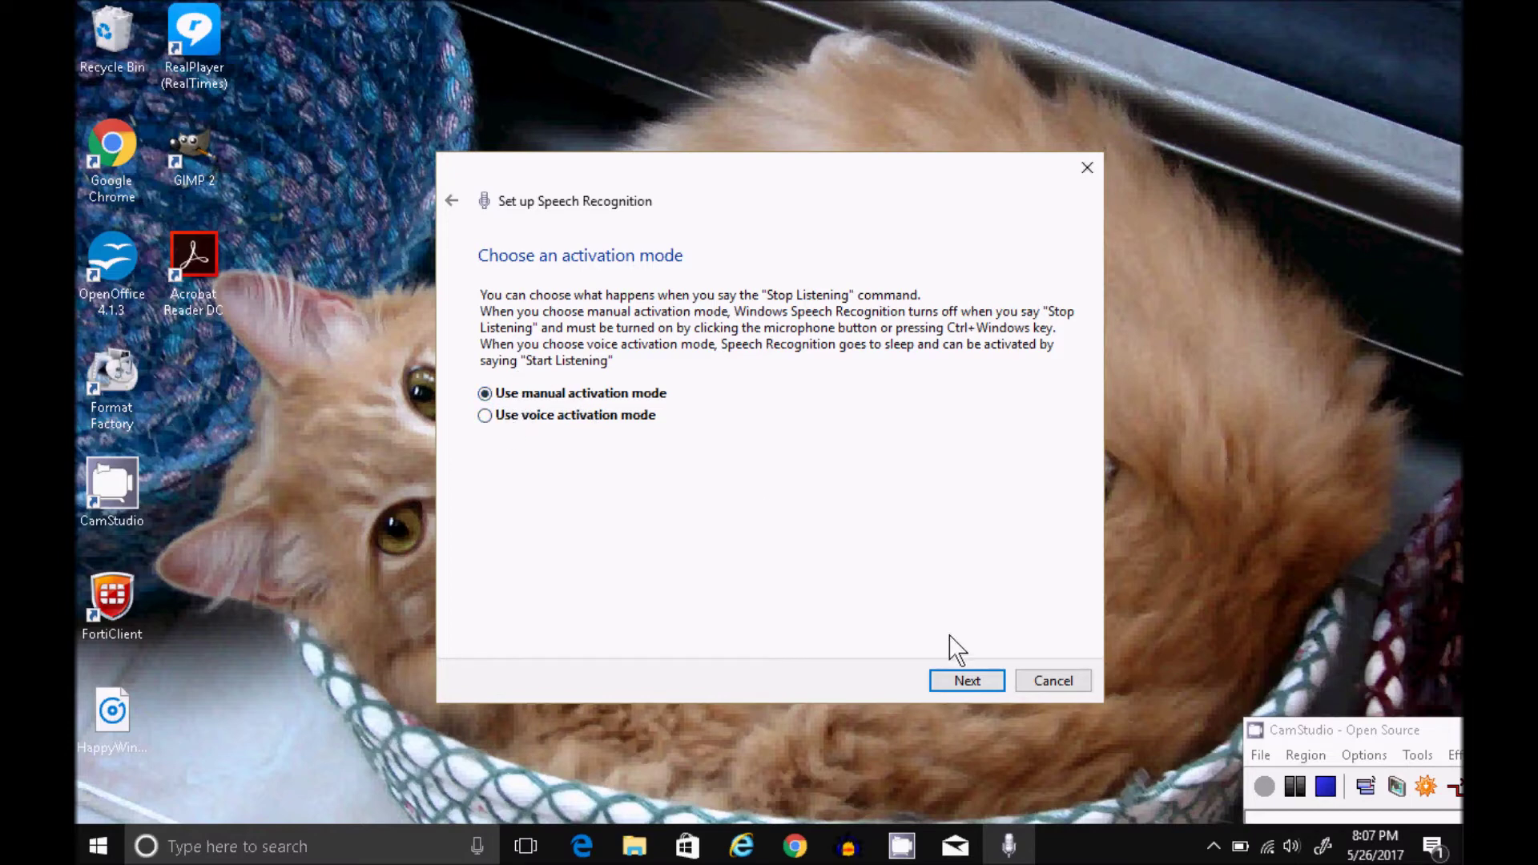
click(991, 686)
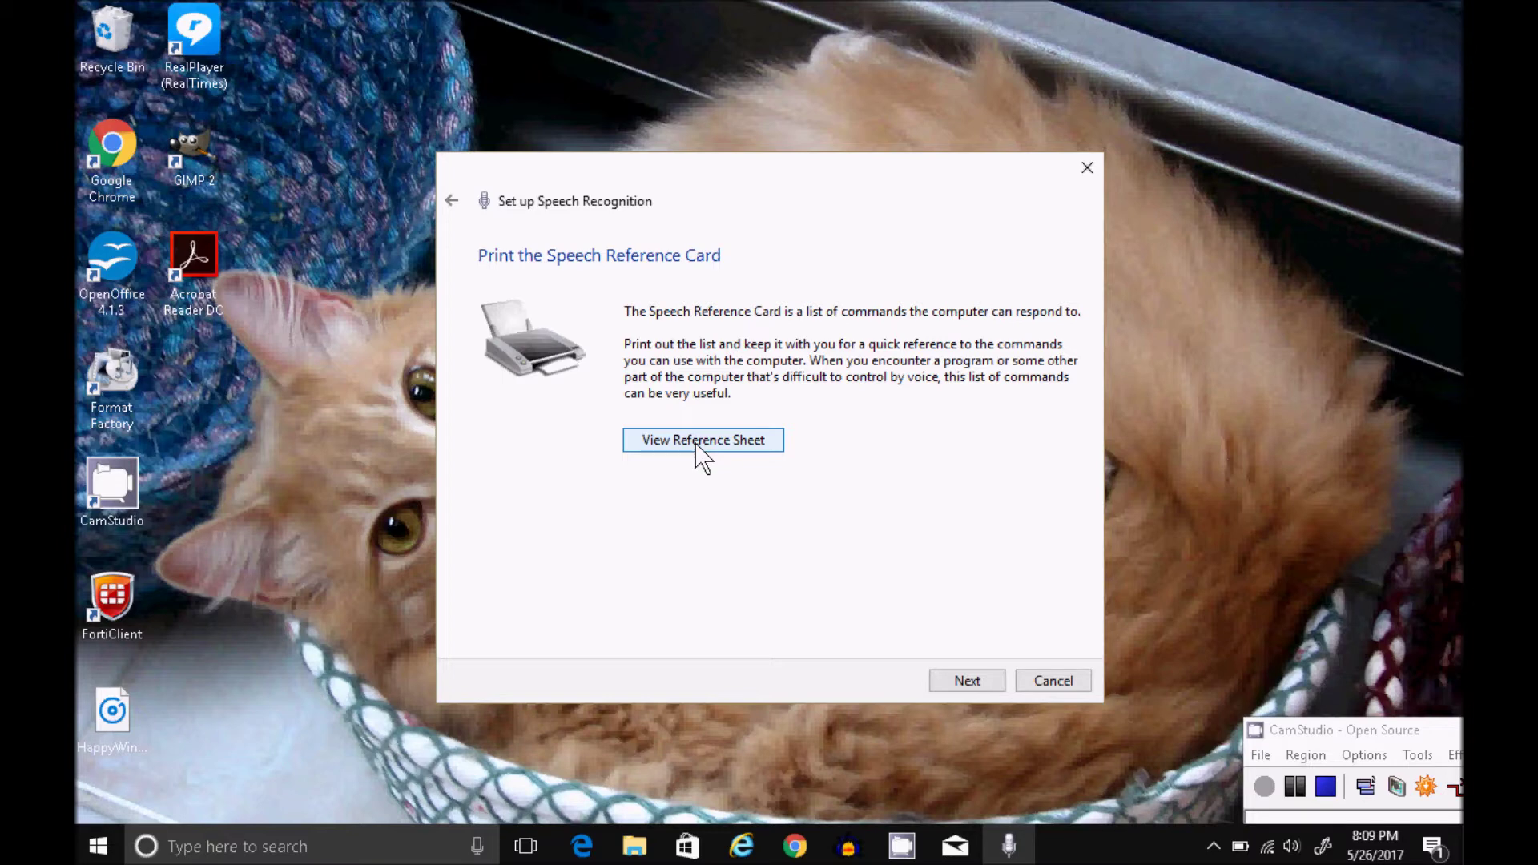
click(955, 680)
click(945, 680)
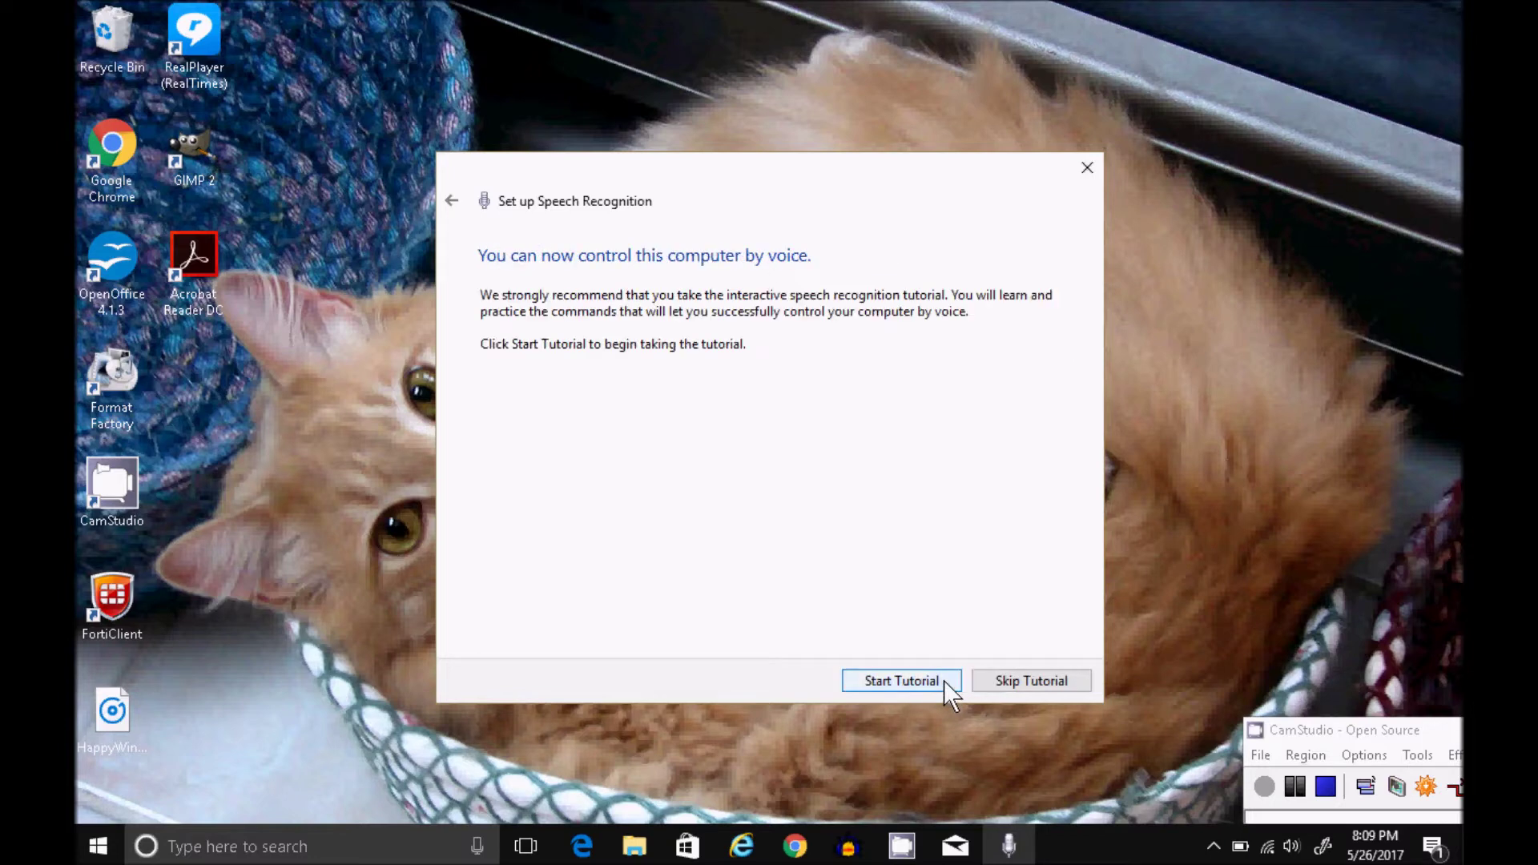
Start the speech recognition tutorial, then close its Internet Explorer page.
click(896, 681)
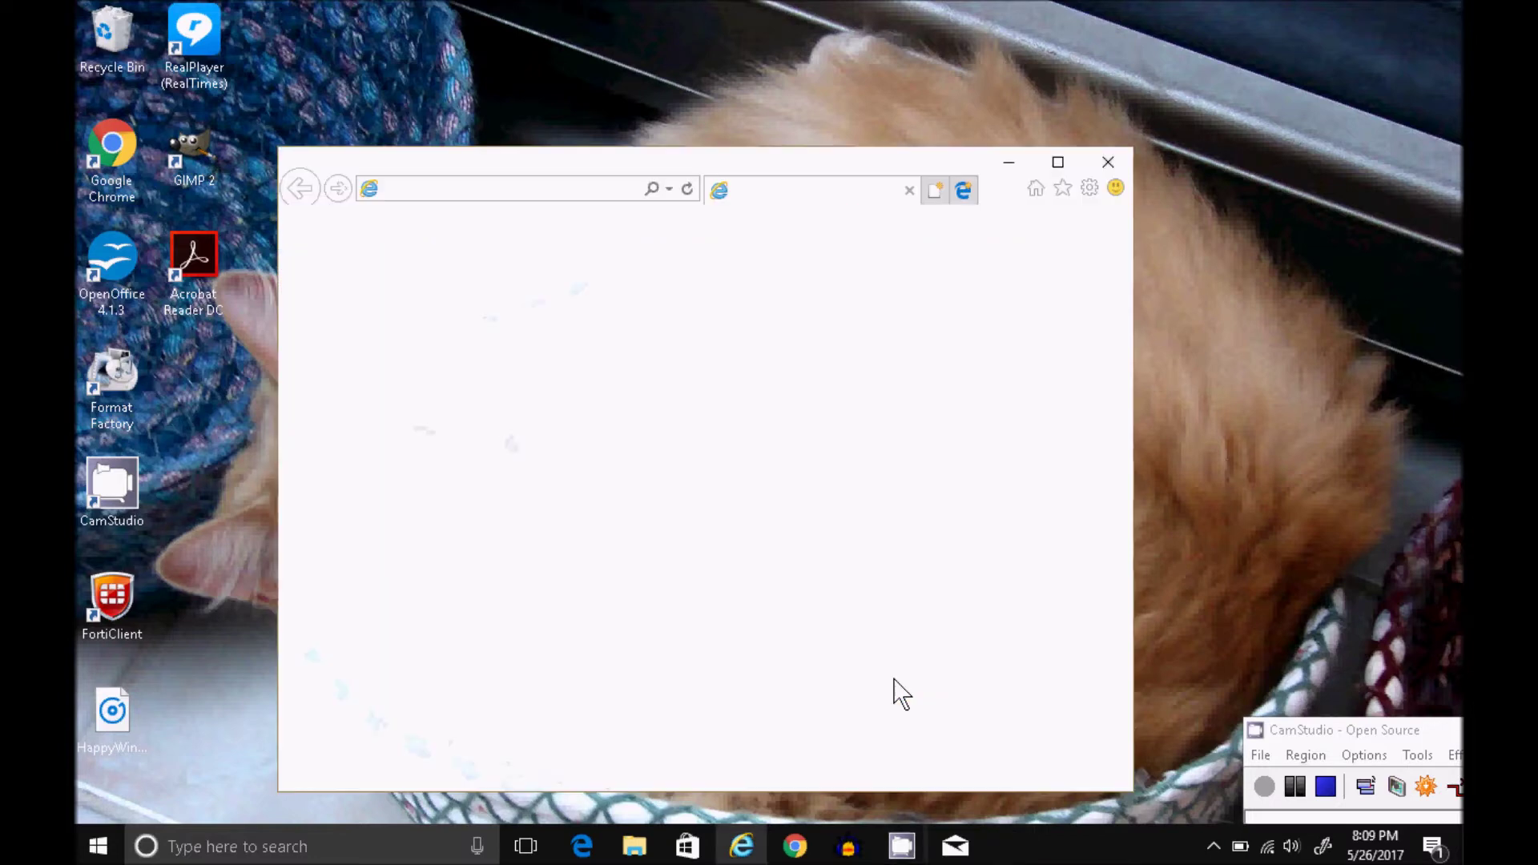
mouse_move(1122, 343)
mouse_down()
mouse_move(1119, 608)
mouse_move(1106, 474)
mouse_move(1117, 346)
mouse_up()
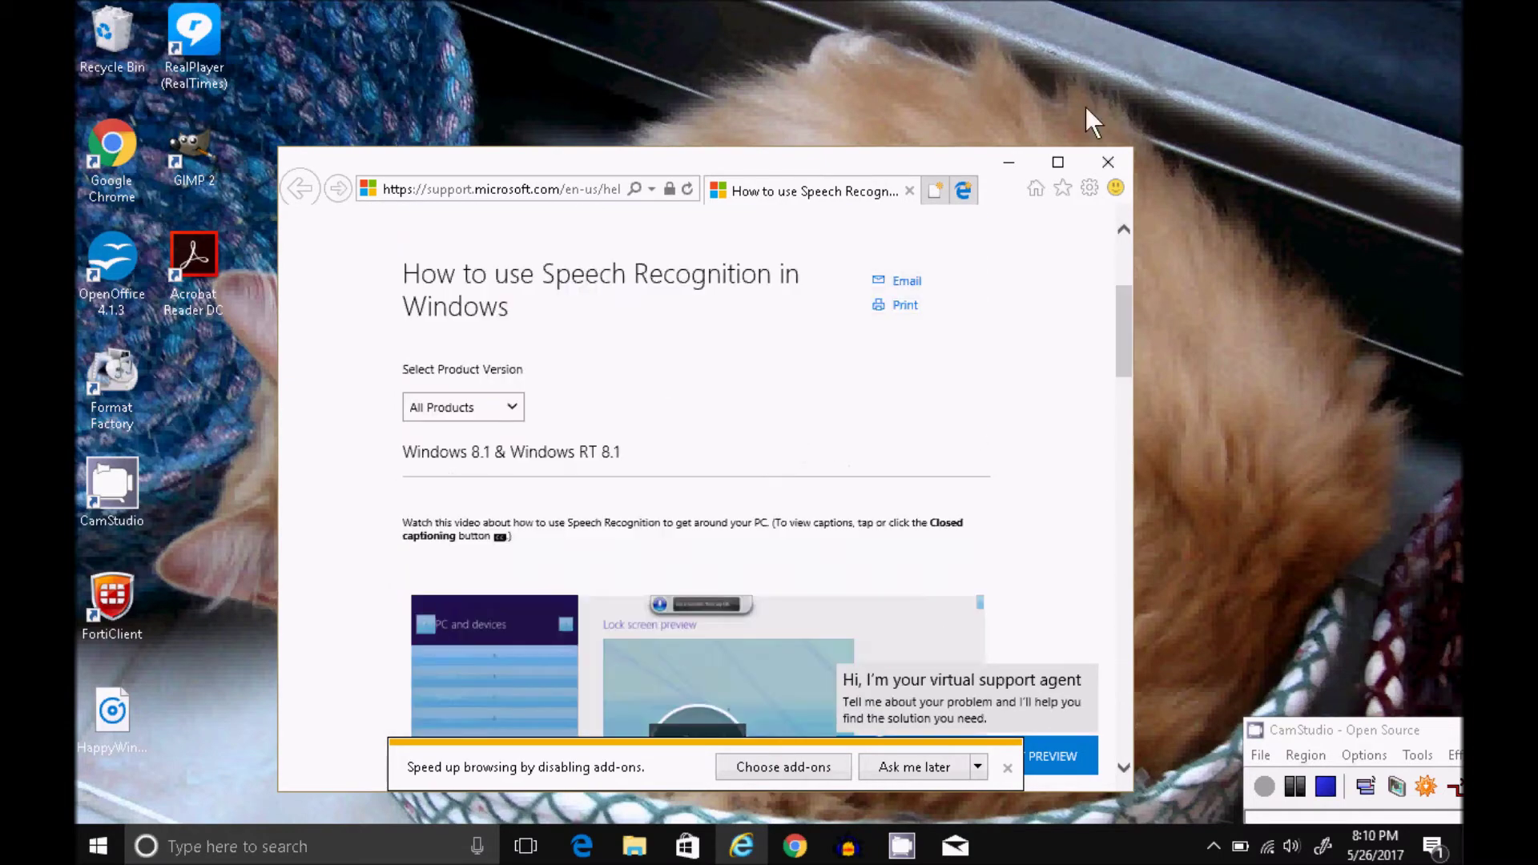
click(1104, 160)
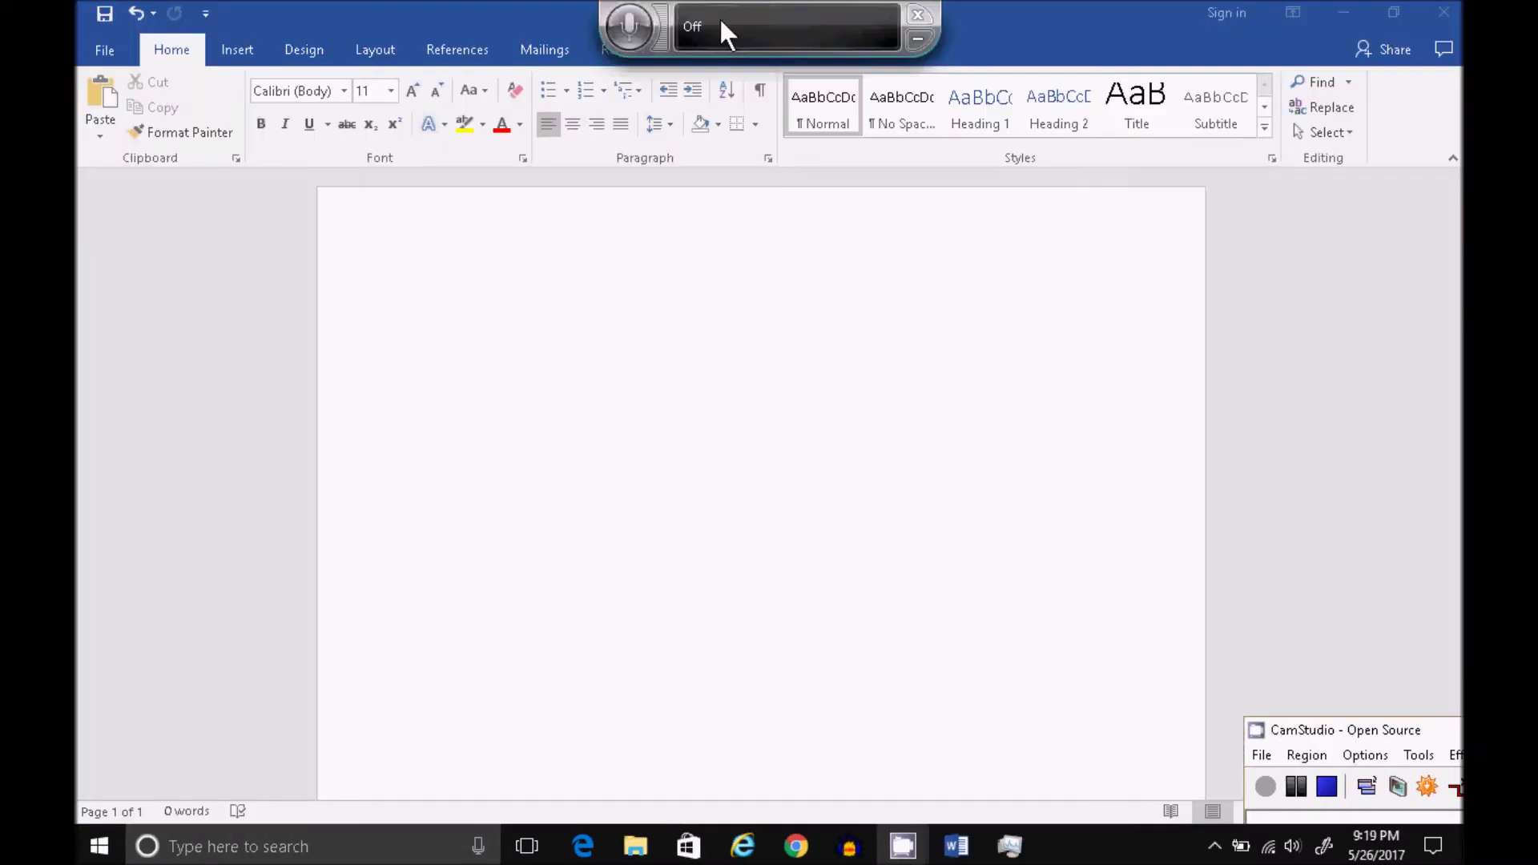
Turn on listening and focus the Word page to dictate the 'Hello cruel world' sentences.
click(627, 24)
click(471, 251)
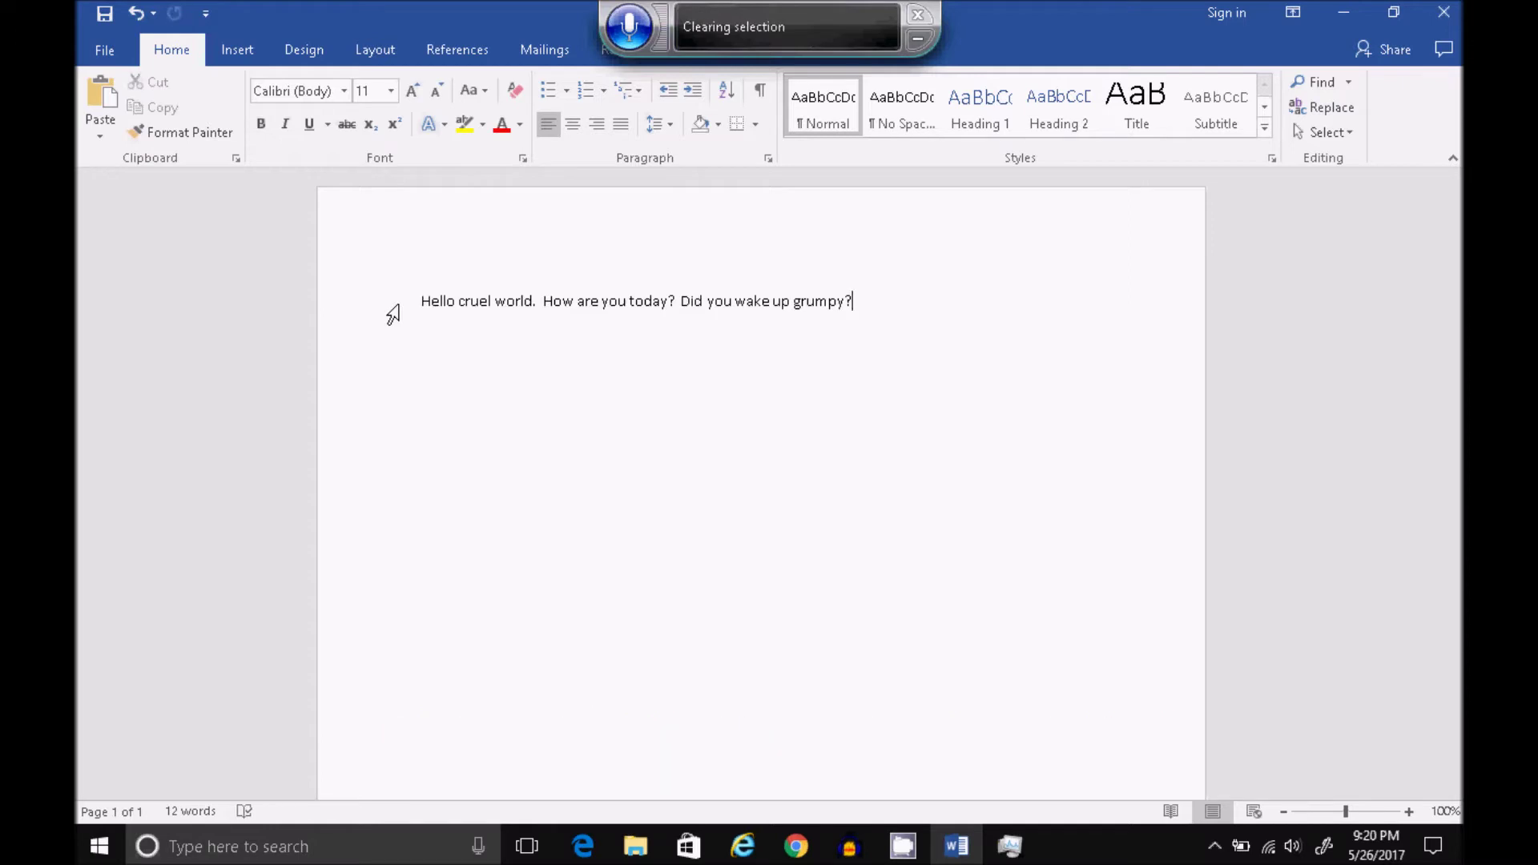
Paste a copy of the dictated line below the original.
text(Hello cruel world.  How are you today? Did you wake up grumpy?)
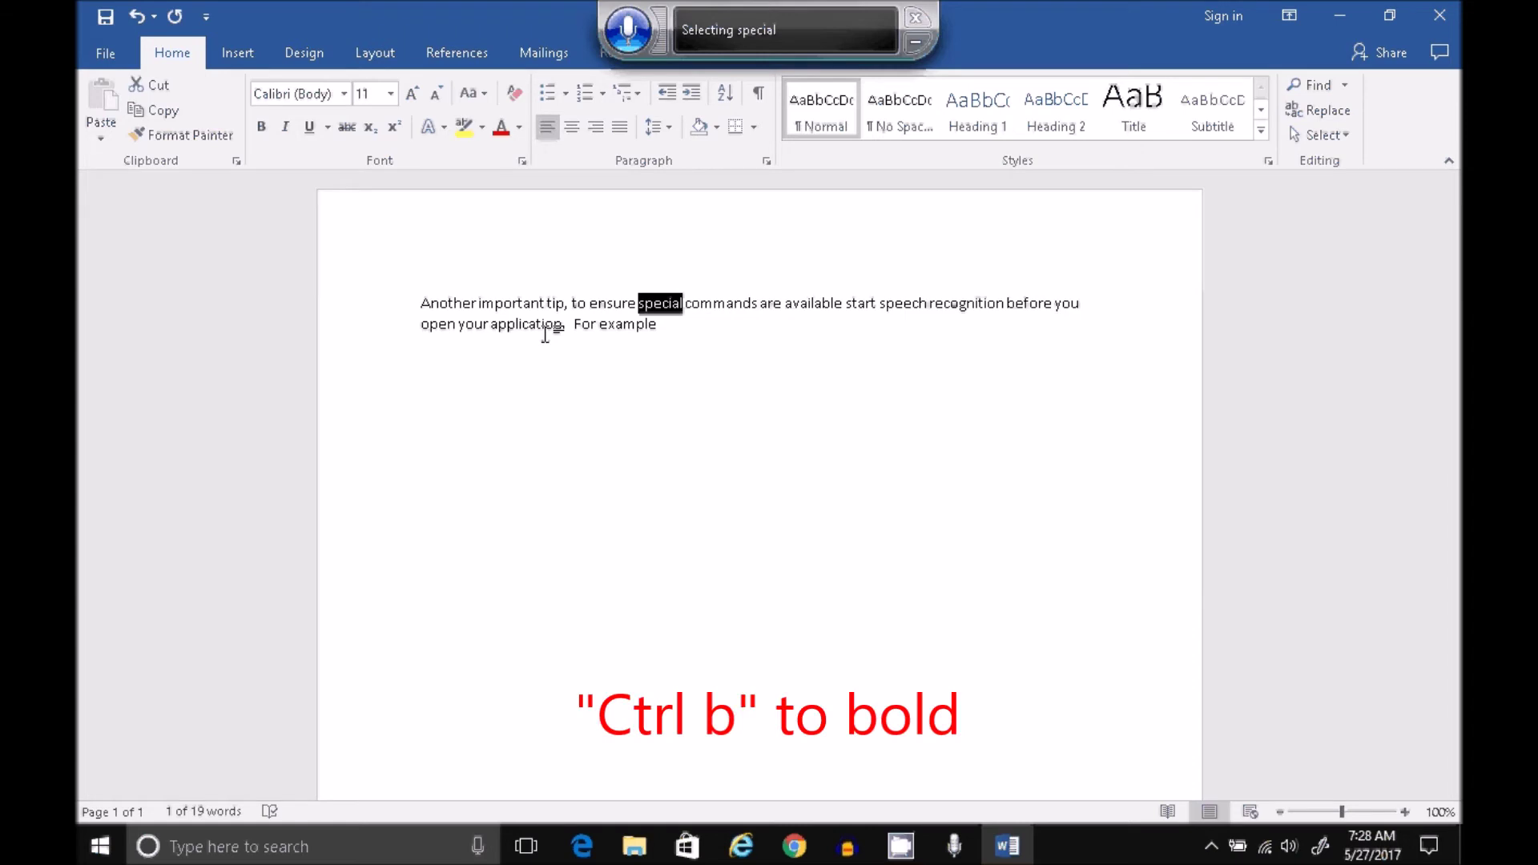
Bold 'special', italicise 'speech recognition' and underline 'For example'.
key(ctrl+b)
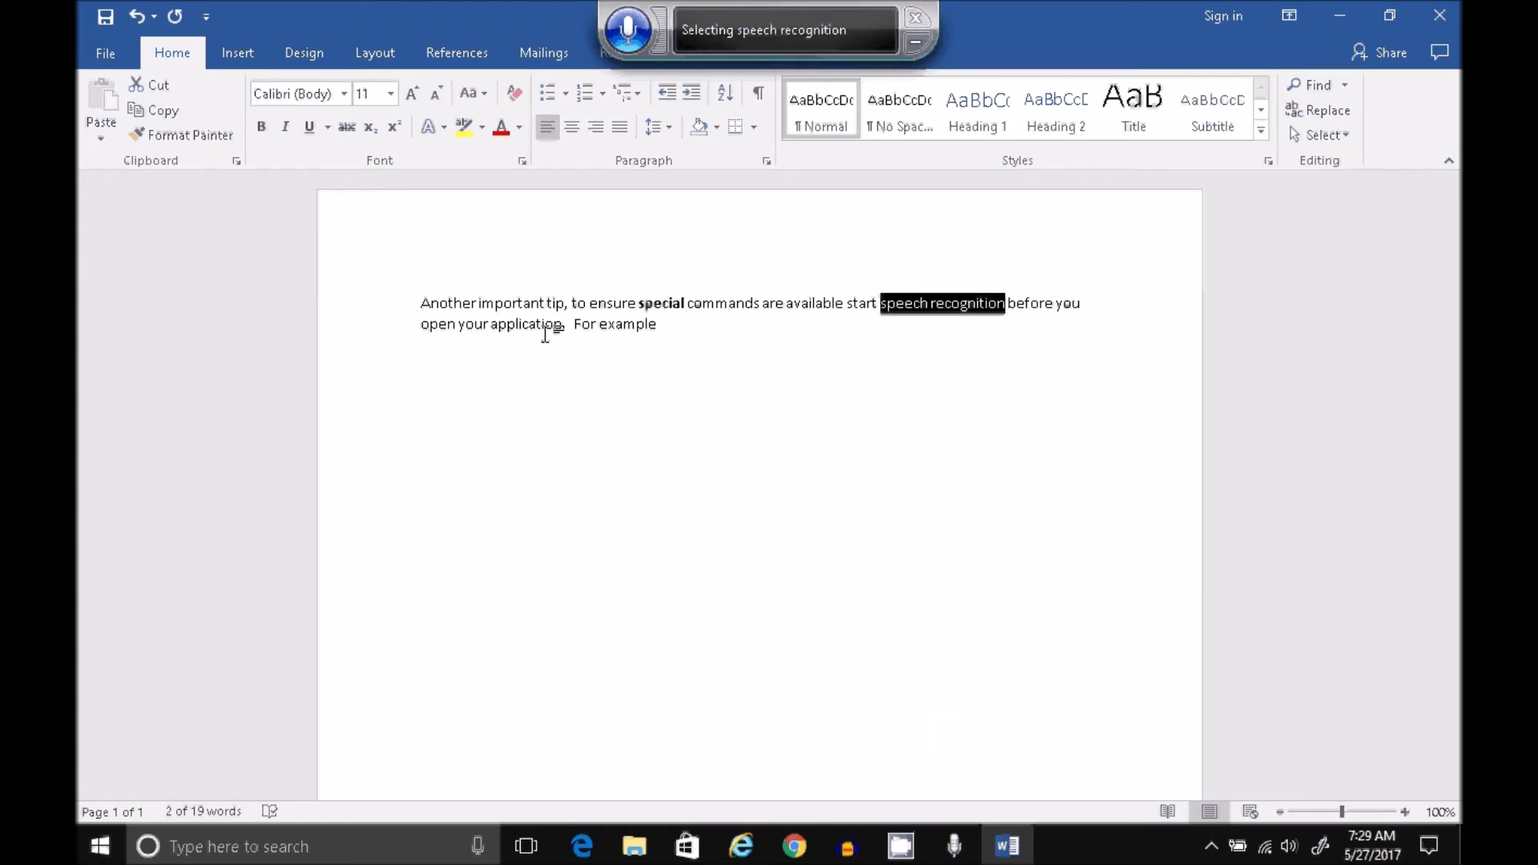
key(ctrl+i)
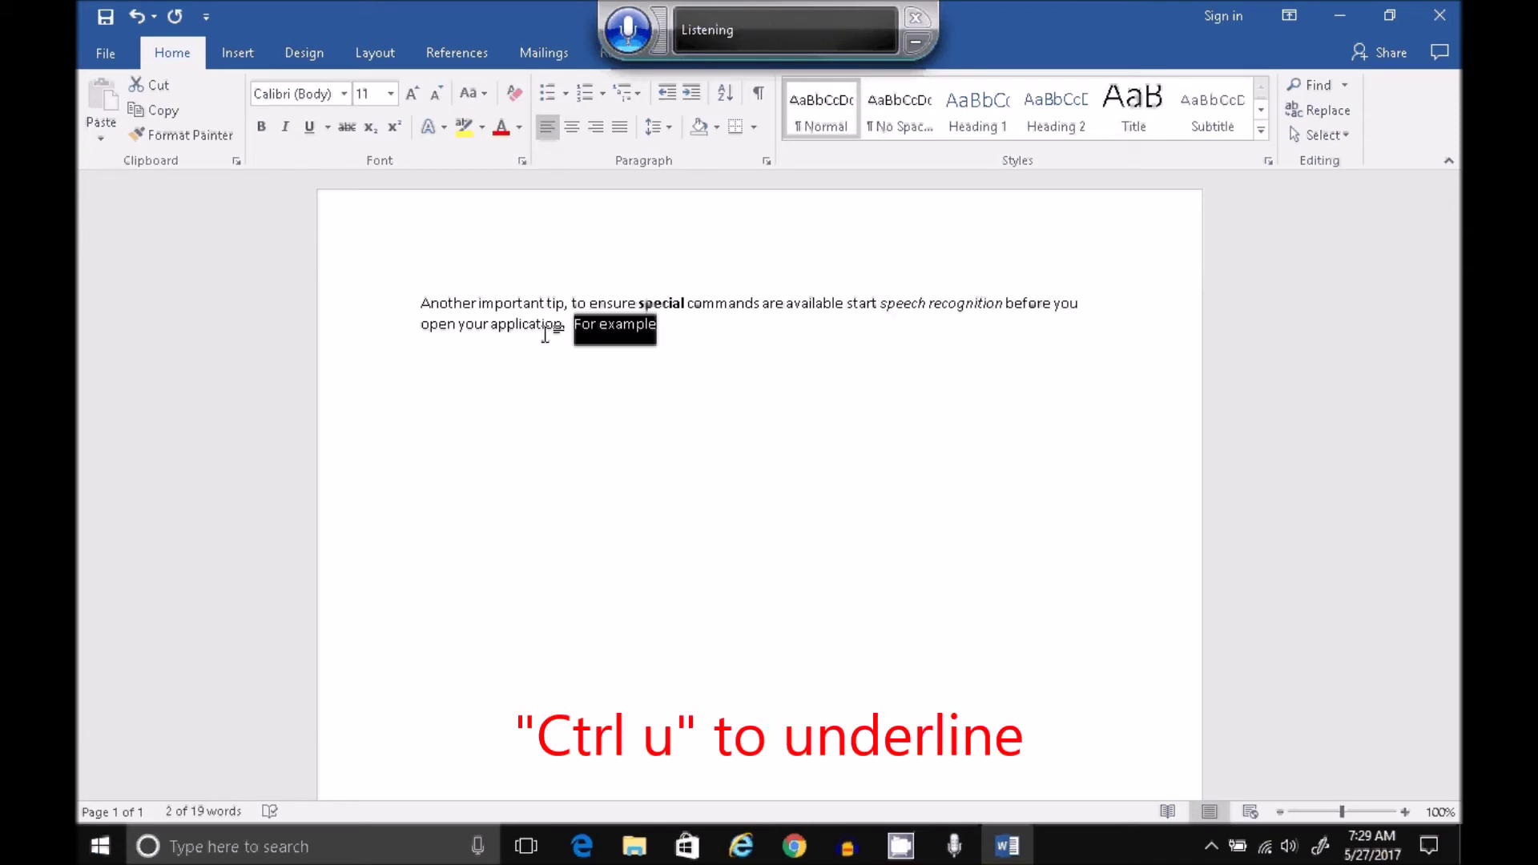
key(ctrl+u)
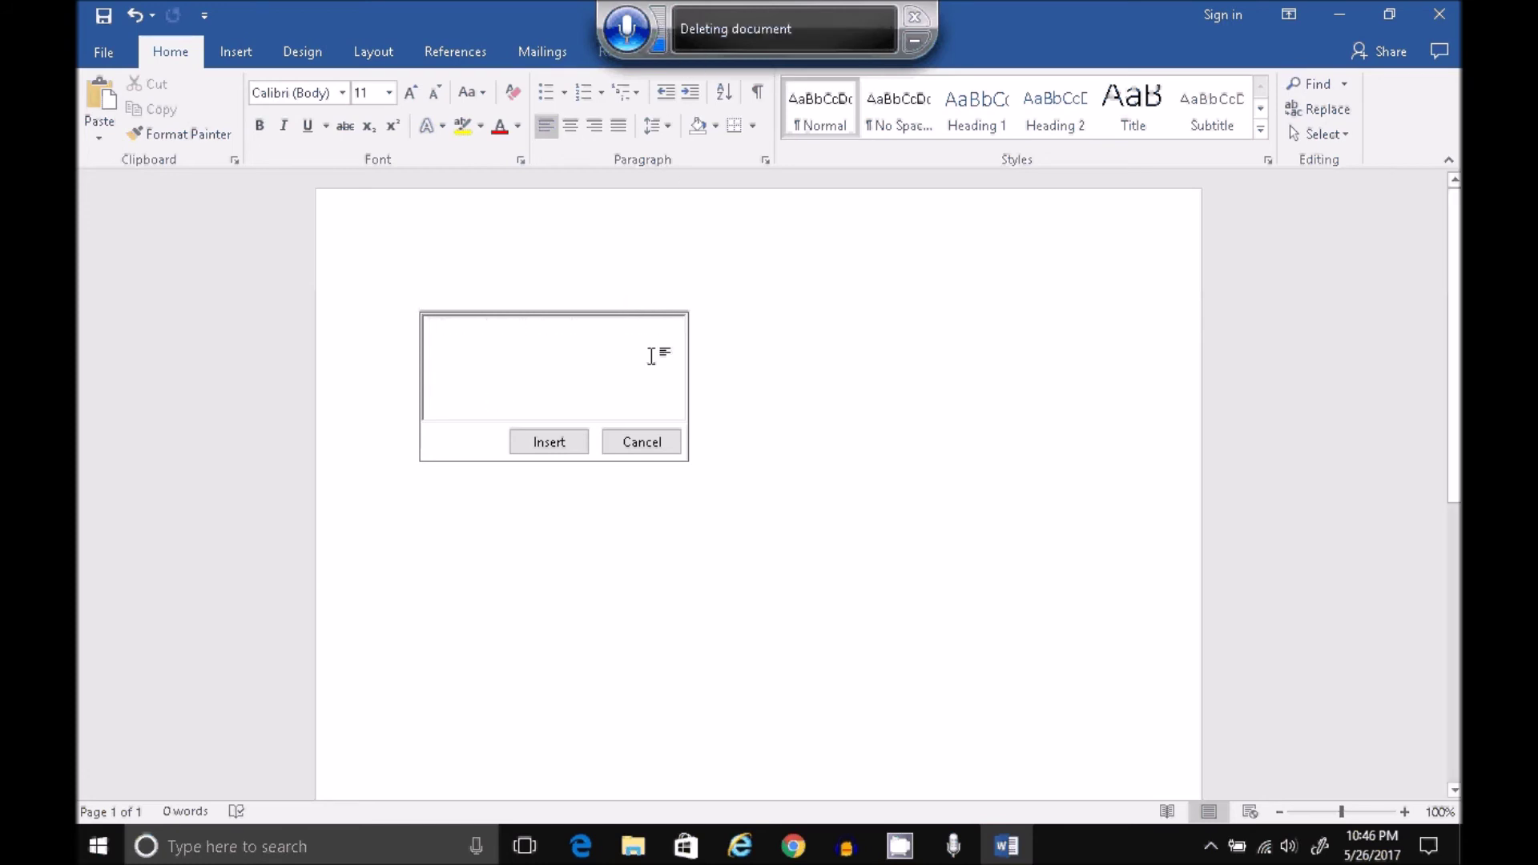
Toggle the dictation scratchpad setting from the speech recognition bar's options menu.
right_click(657, 20)
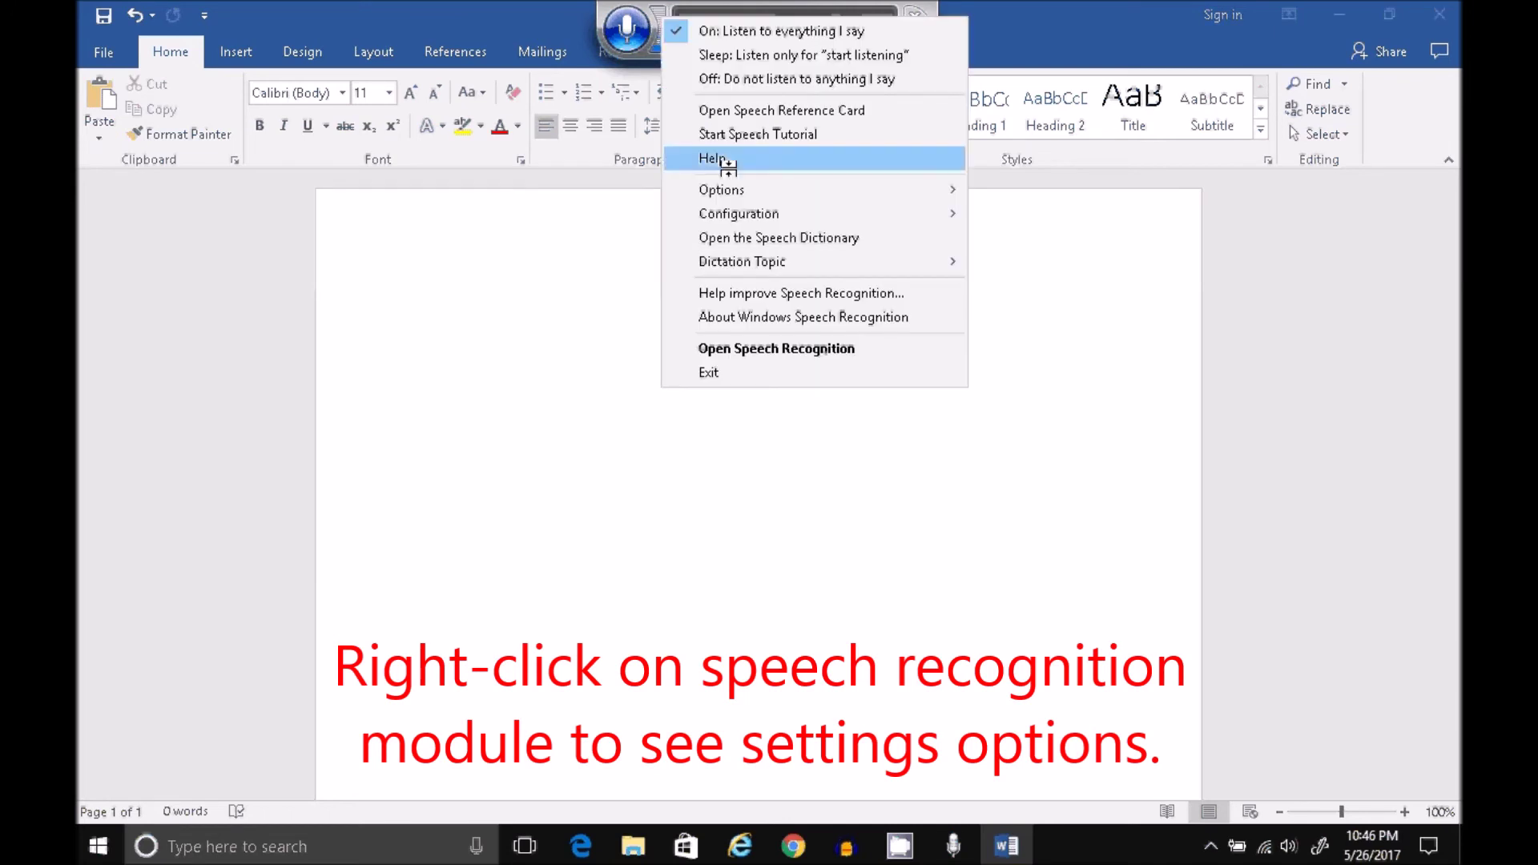
mouse_move(732, 185)
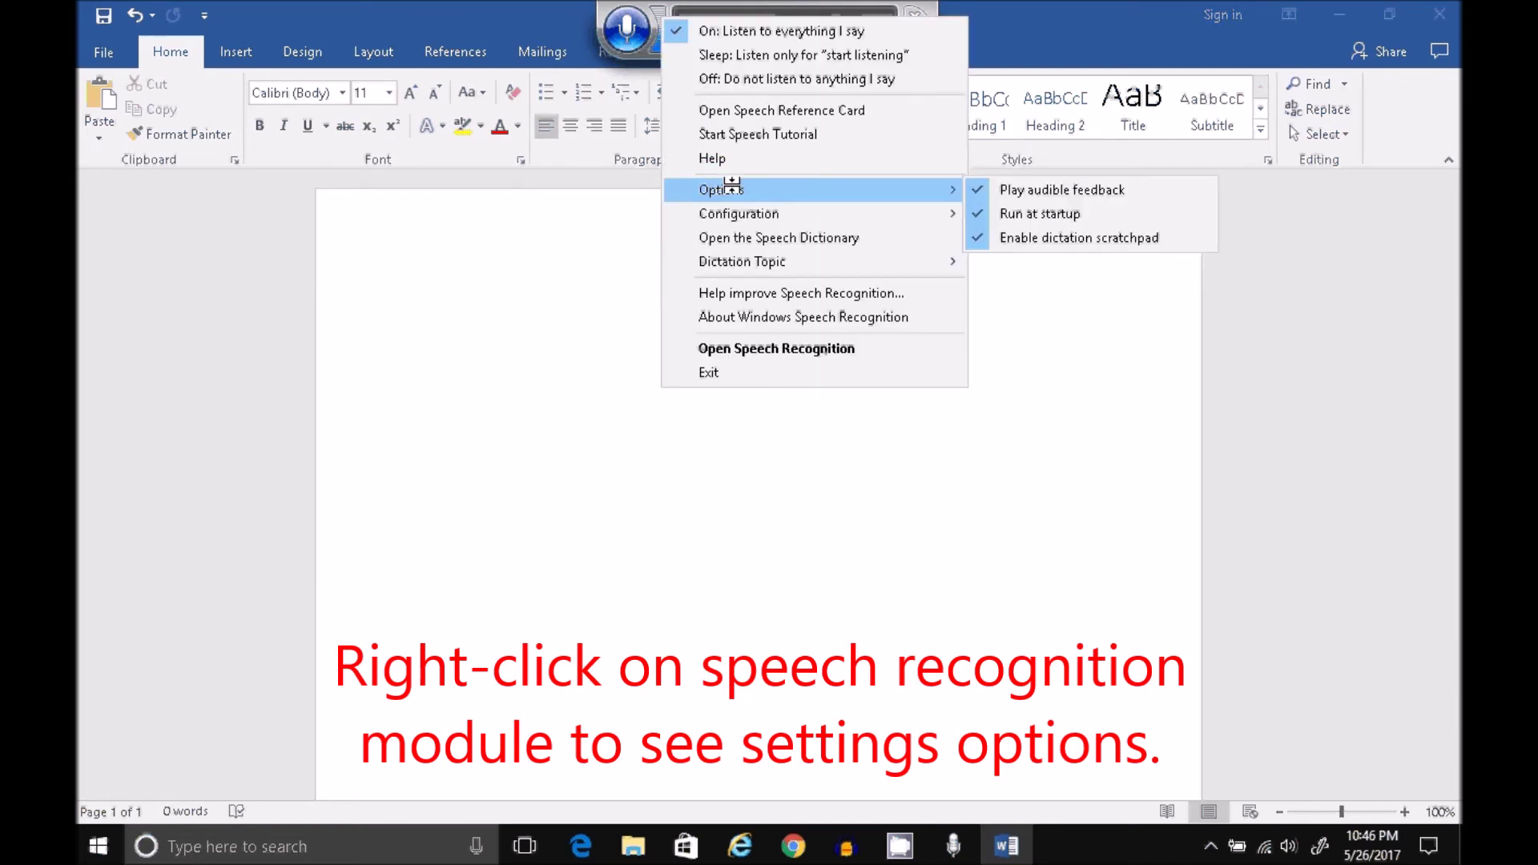
click(1001, 238)
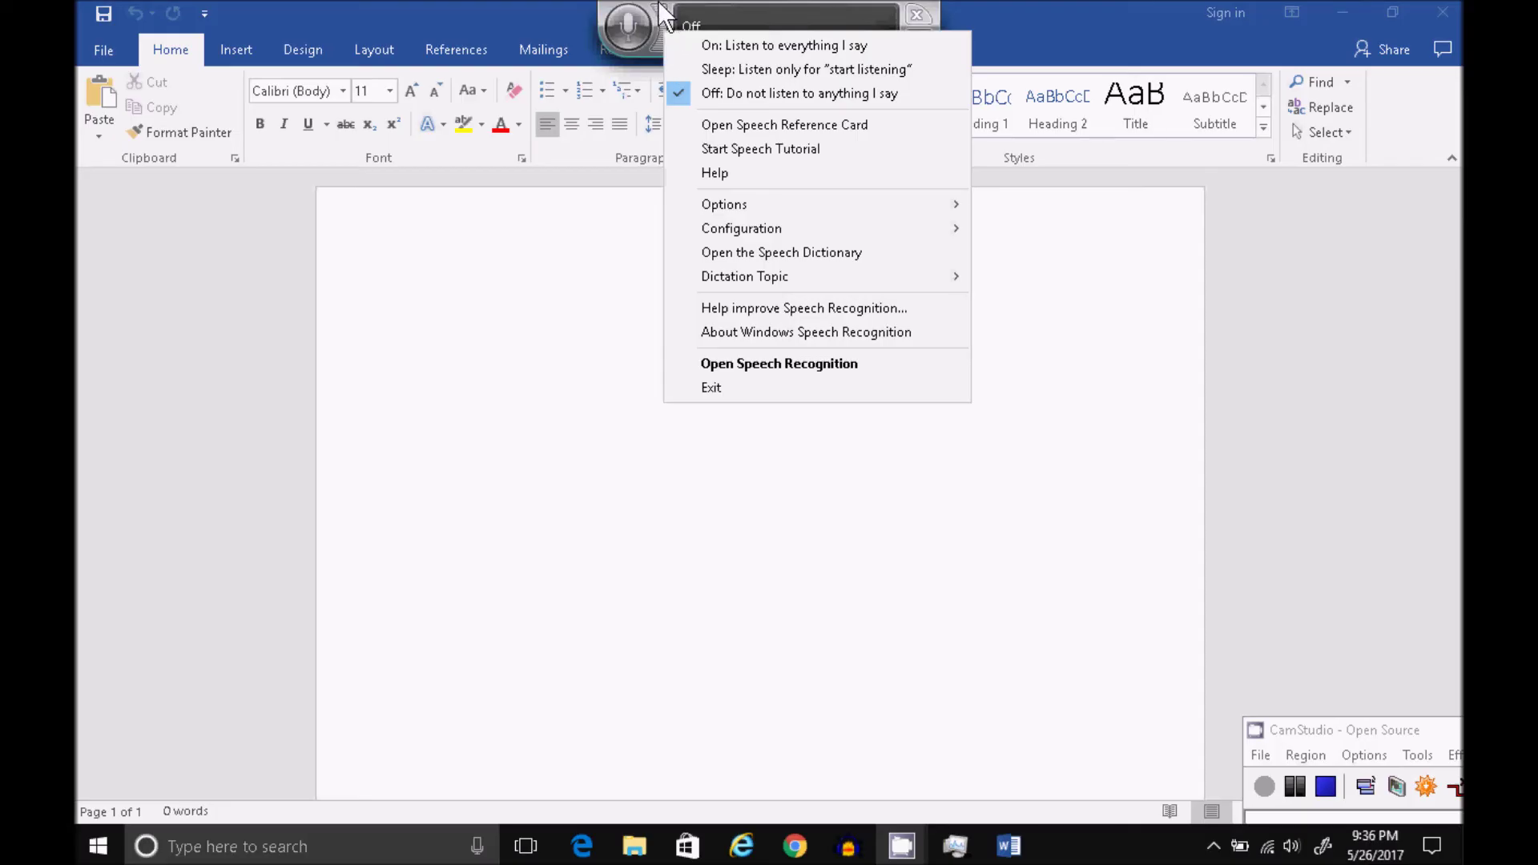
Reopen the speech recognition menu and browse Options, Configuration and Open the Speech Dictionary.
right_click(660, 7)
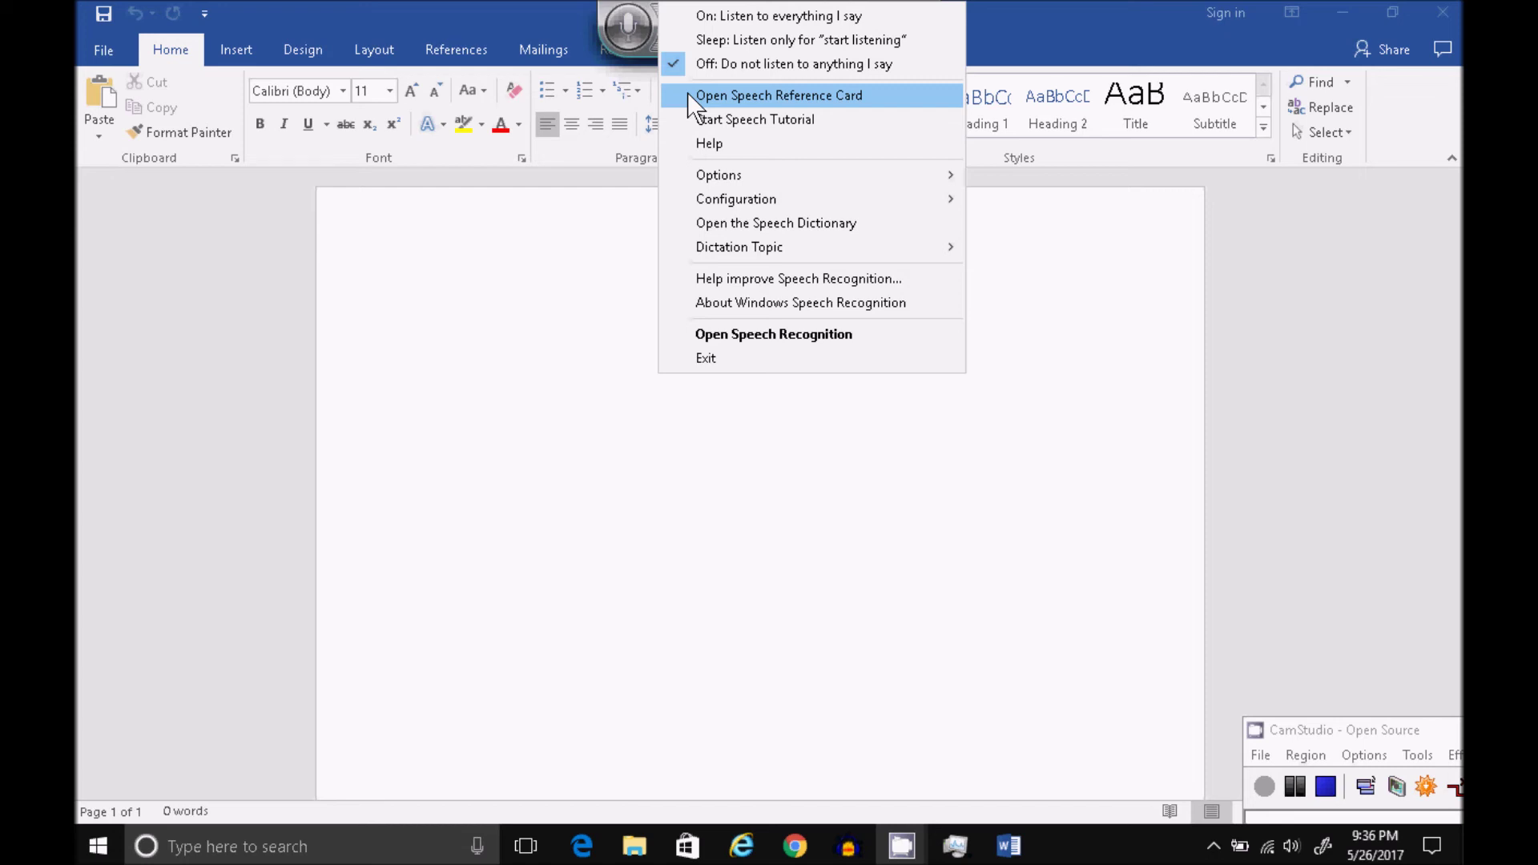
mouse_move(693, 172)
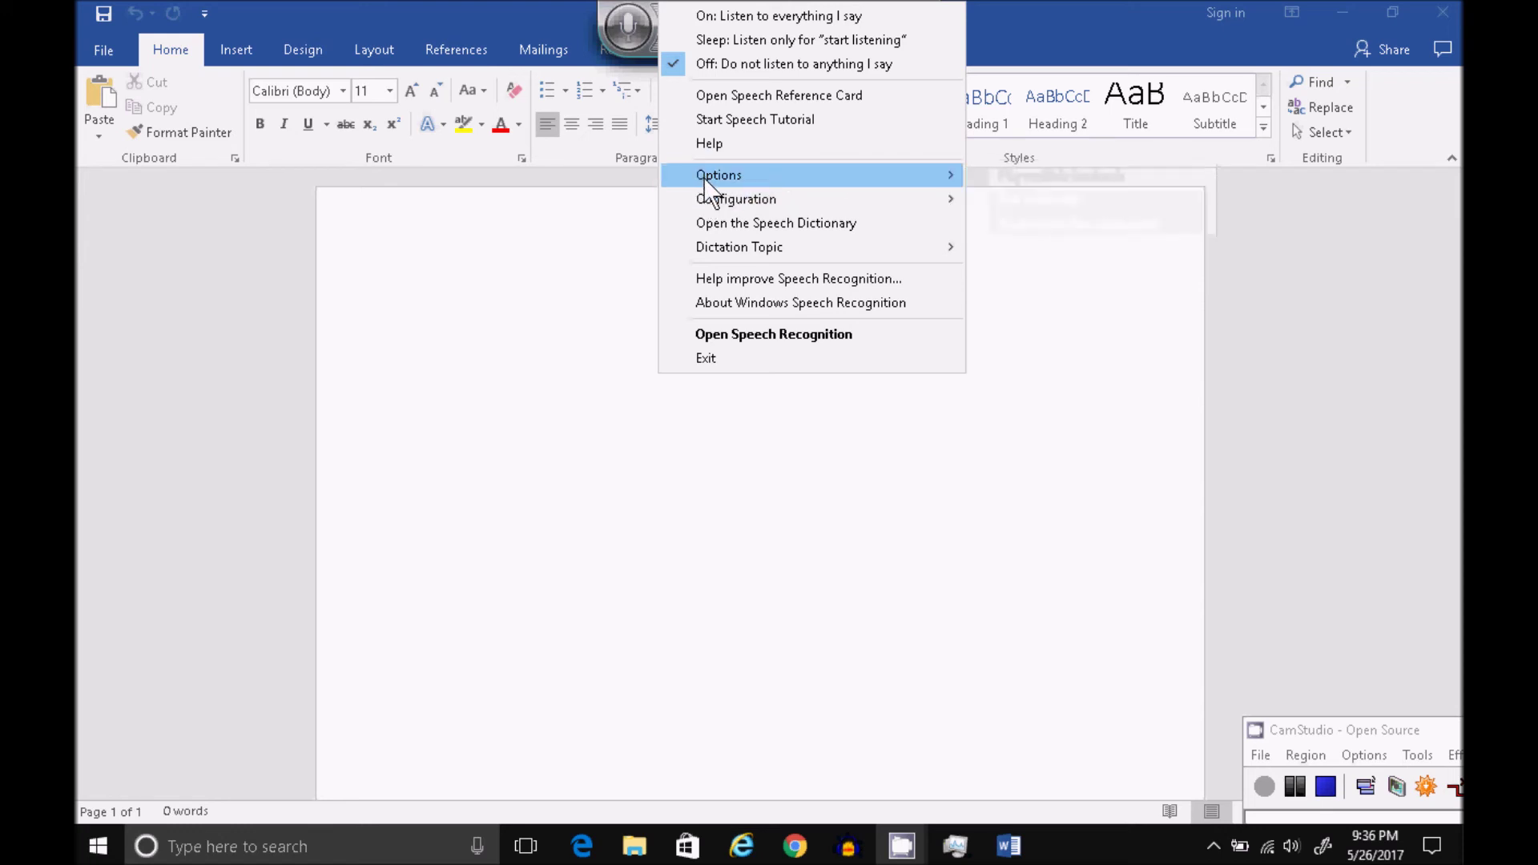
mouse_move(717, 206)
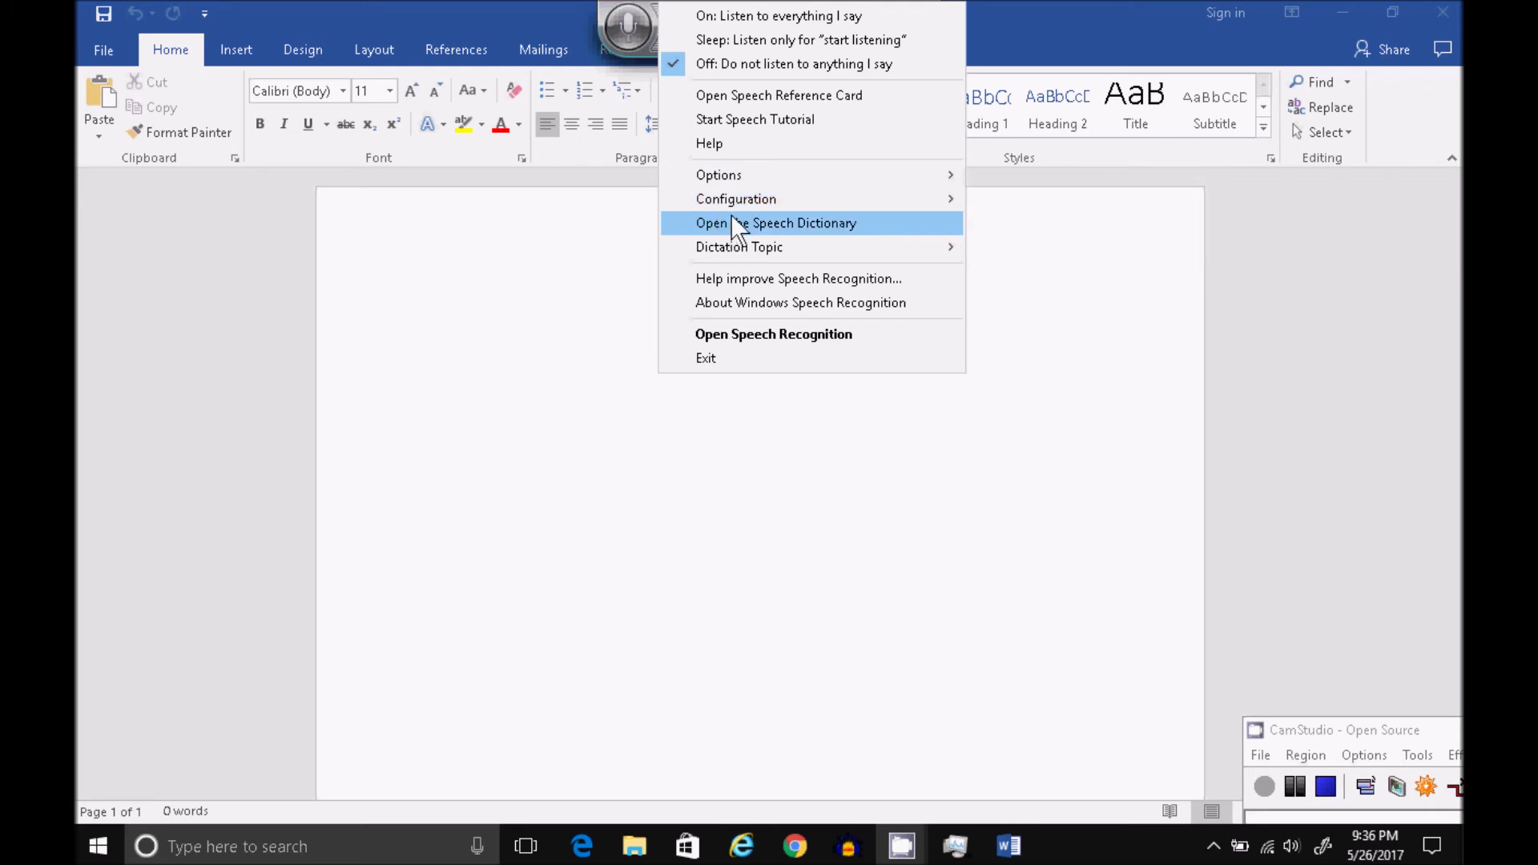
Open the Speech Dictionary, cancel adding a word, then reopen it to Prevent a word from being dictated.
click(743, 221)
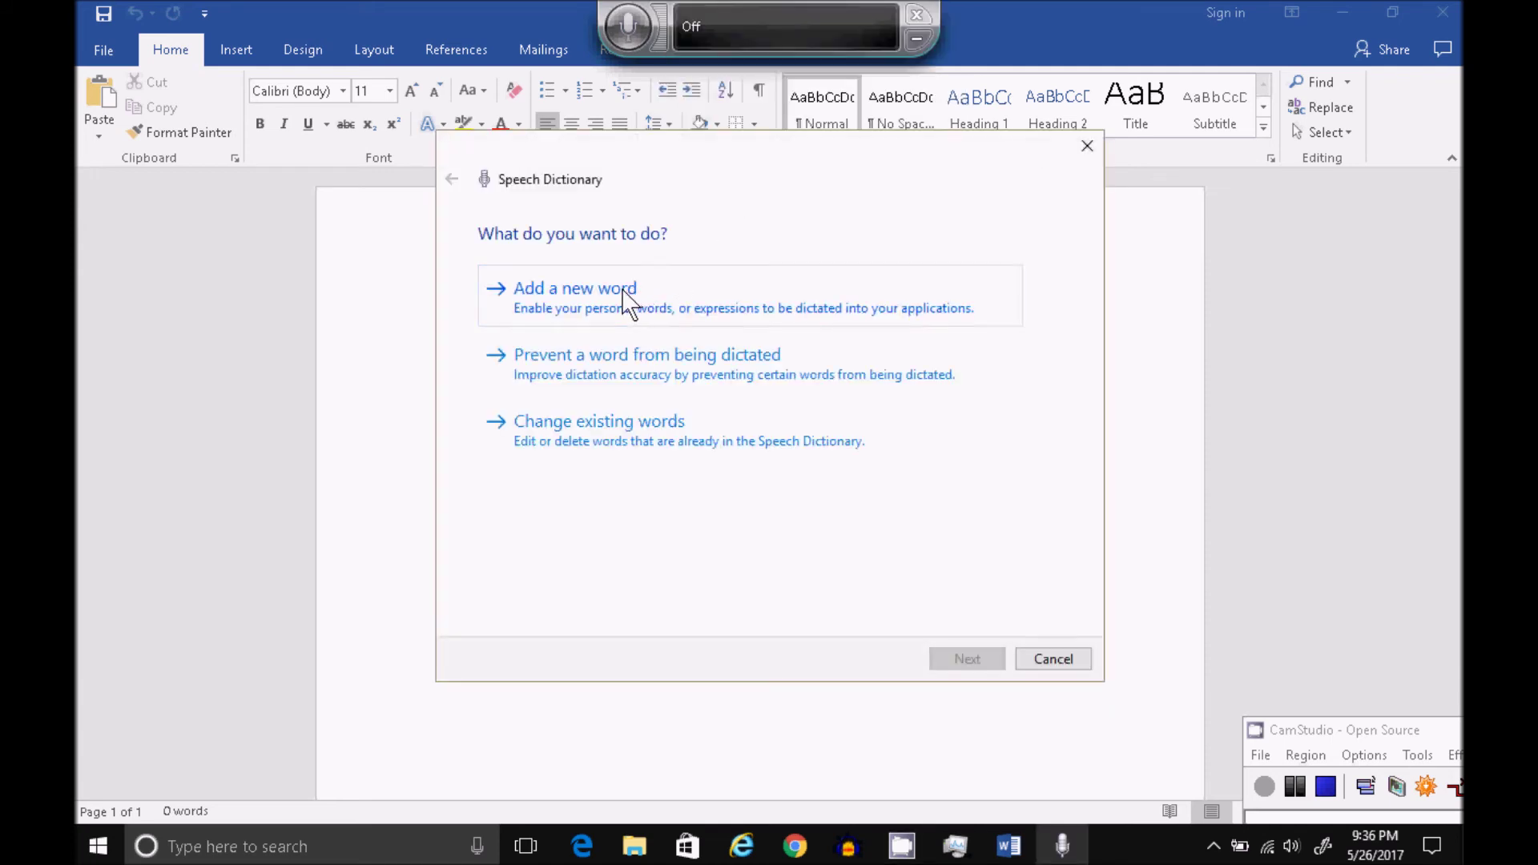
click(632, 295)
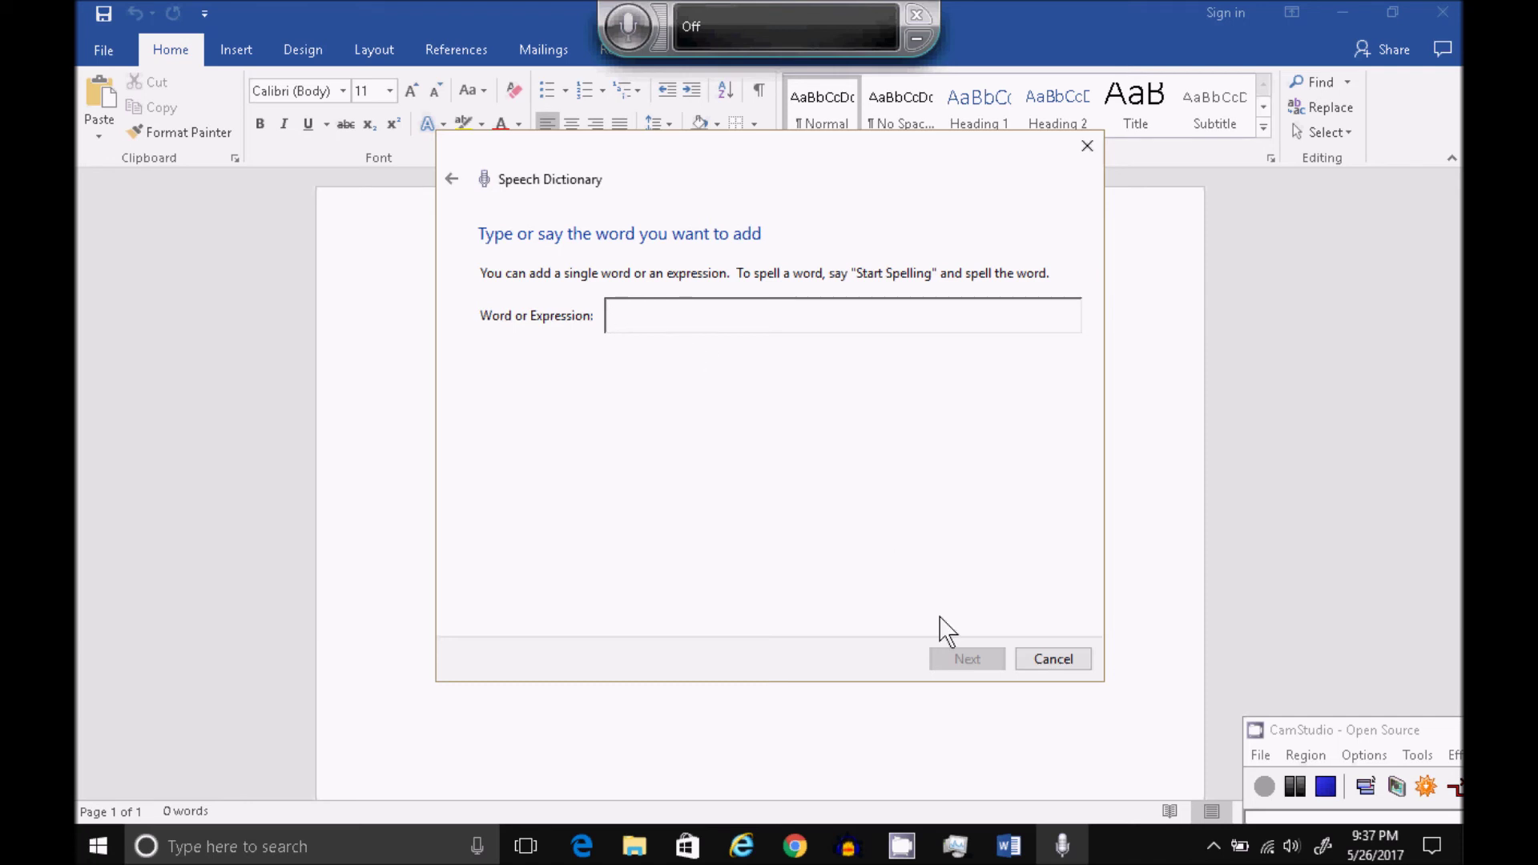
click(1049, 660)
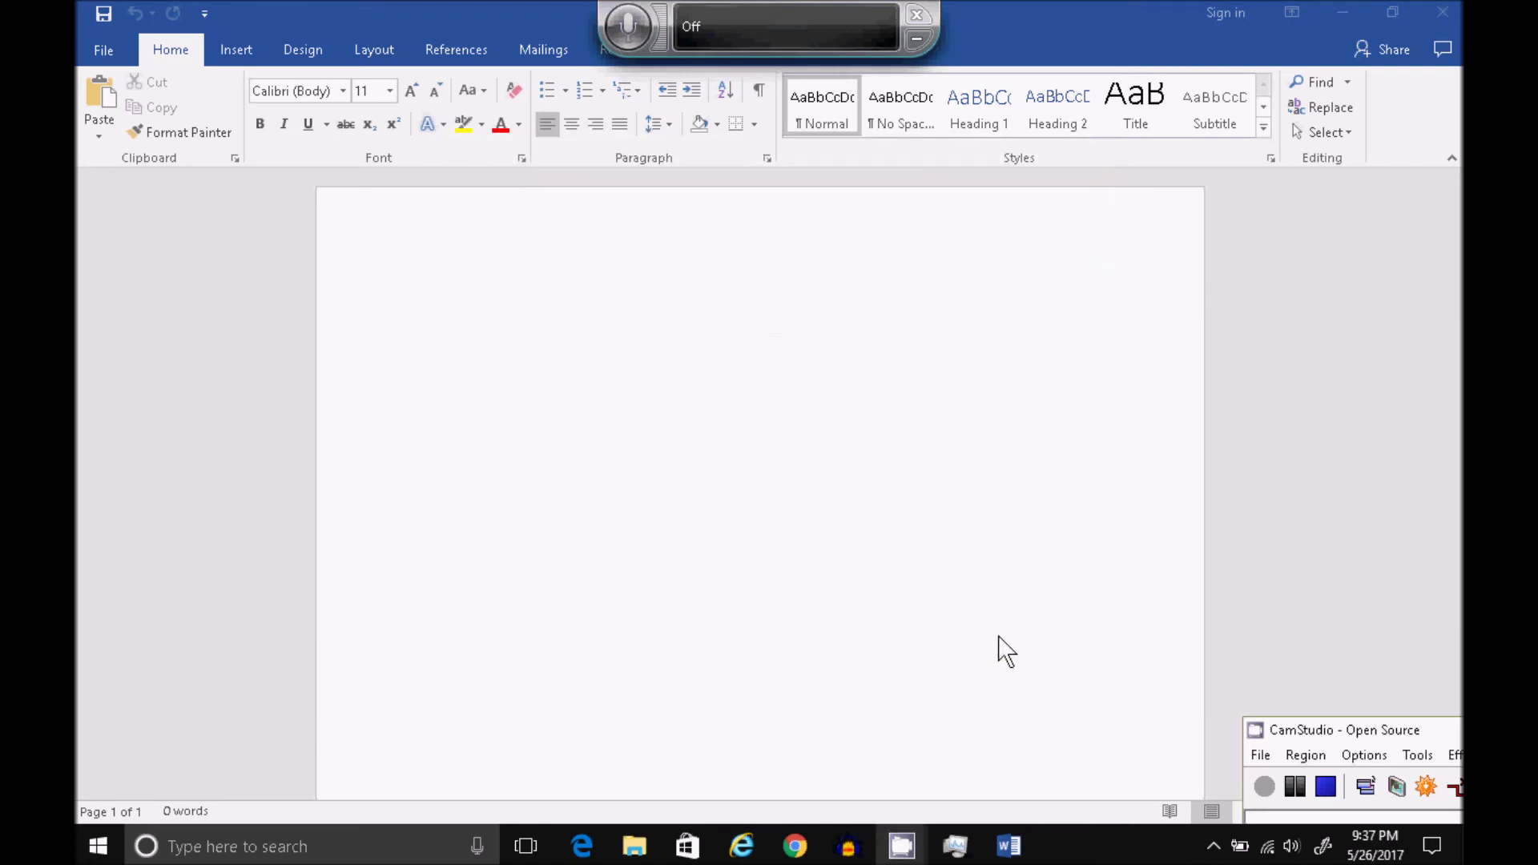
right_click(664, 40)
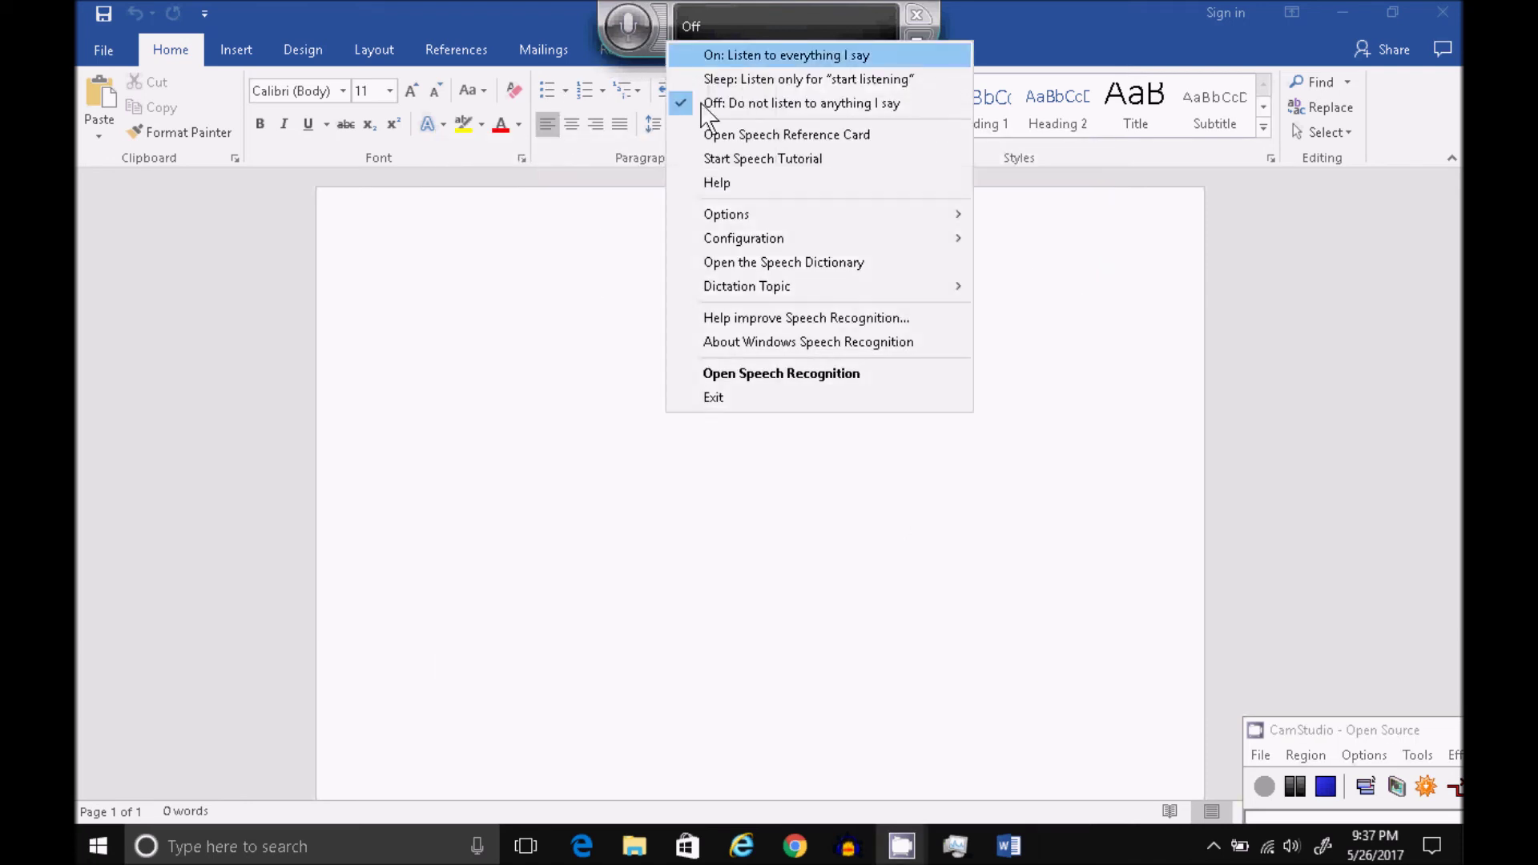
click(759, 263)
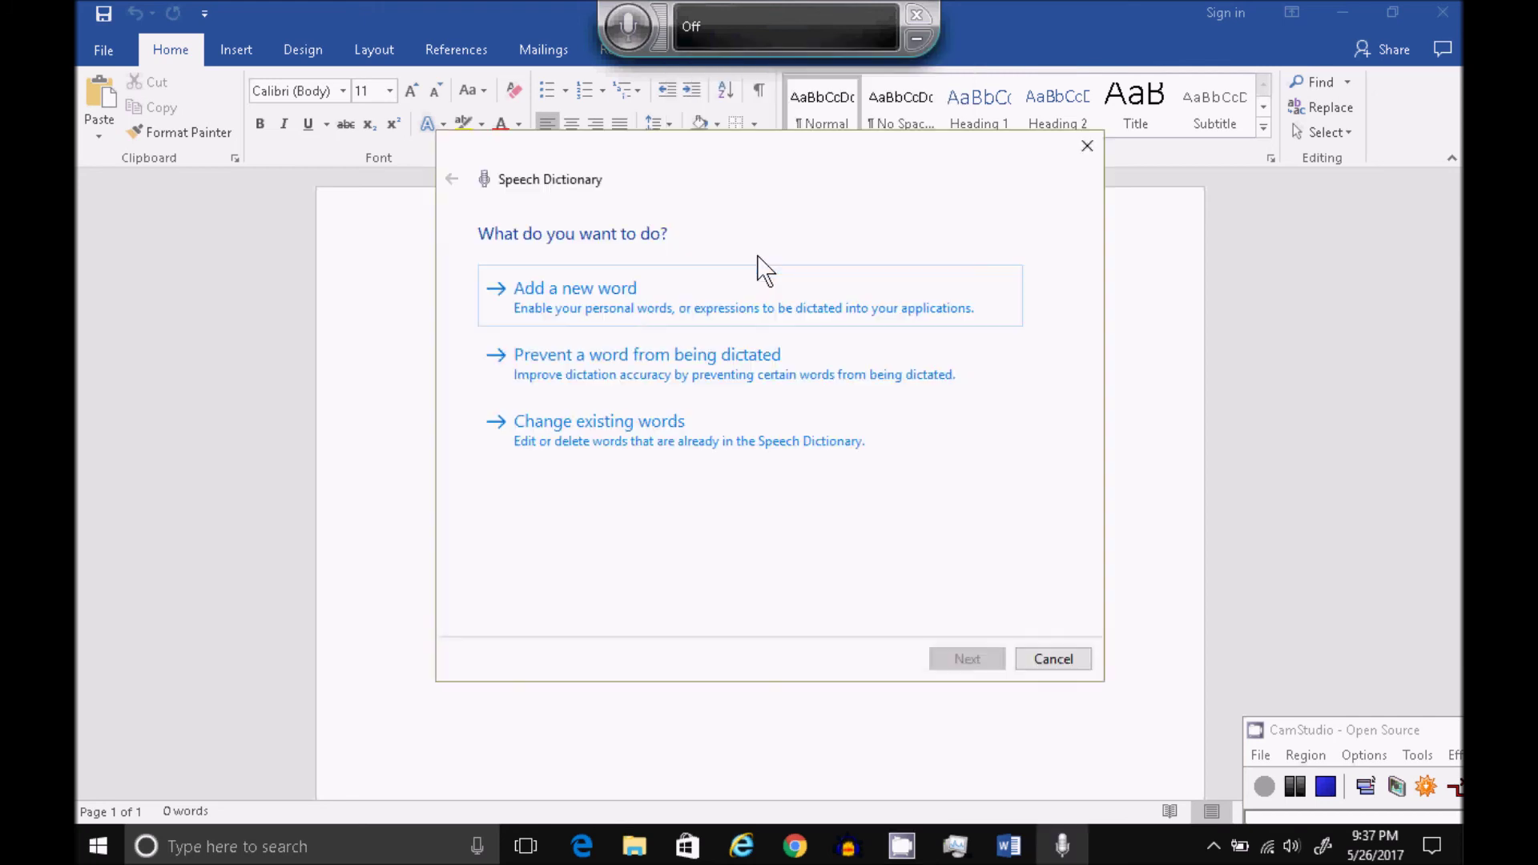
click(625, 364)
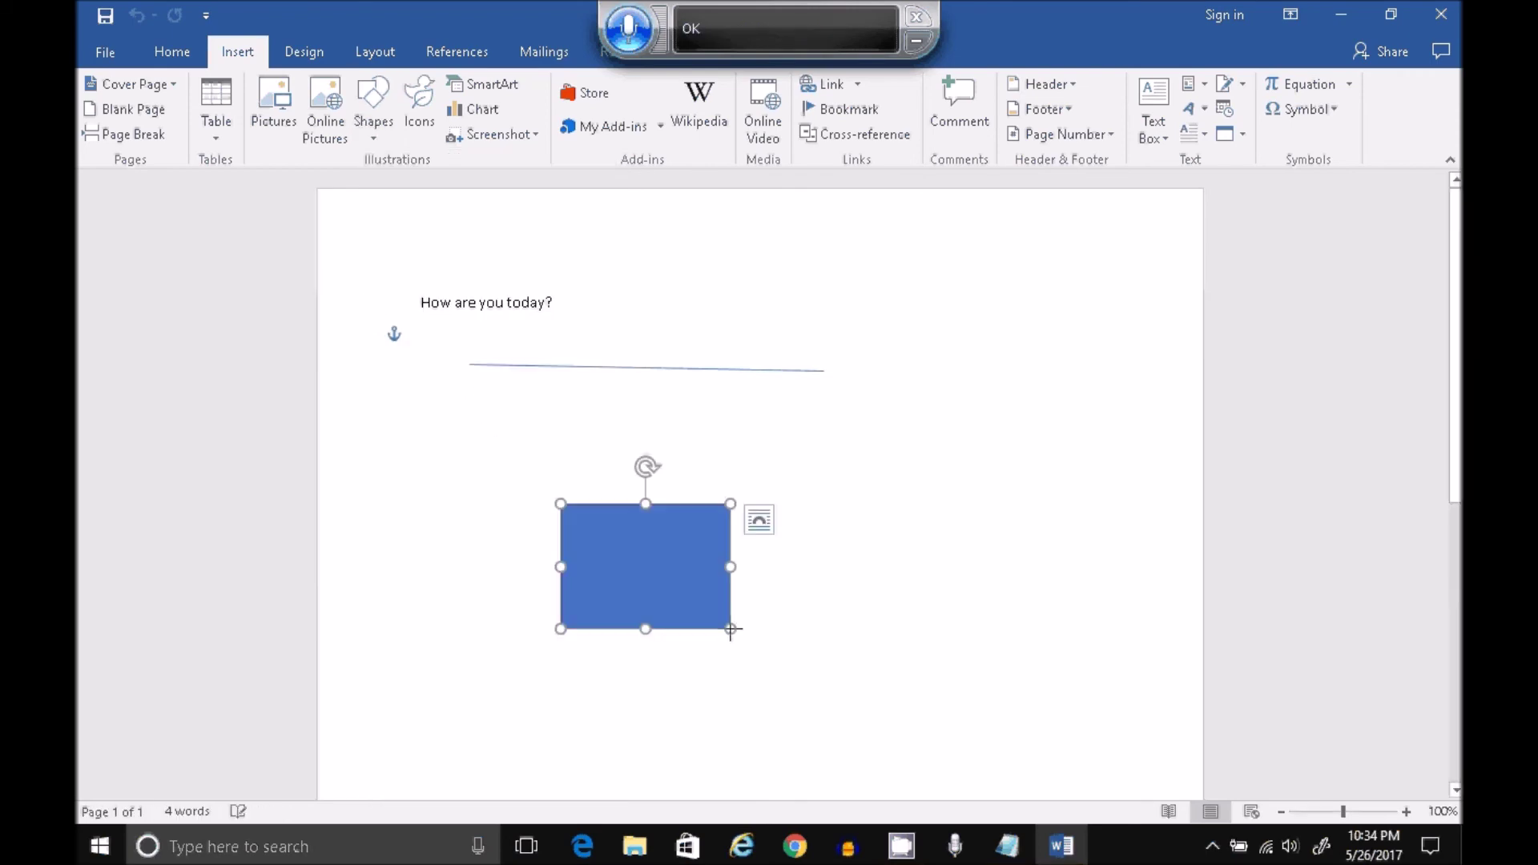
Draw a blue rectangle below 'How are you today?' and briefly visit the File page.
drag(561, 503, 730, 629)
click(106, 55)
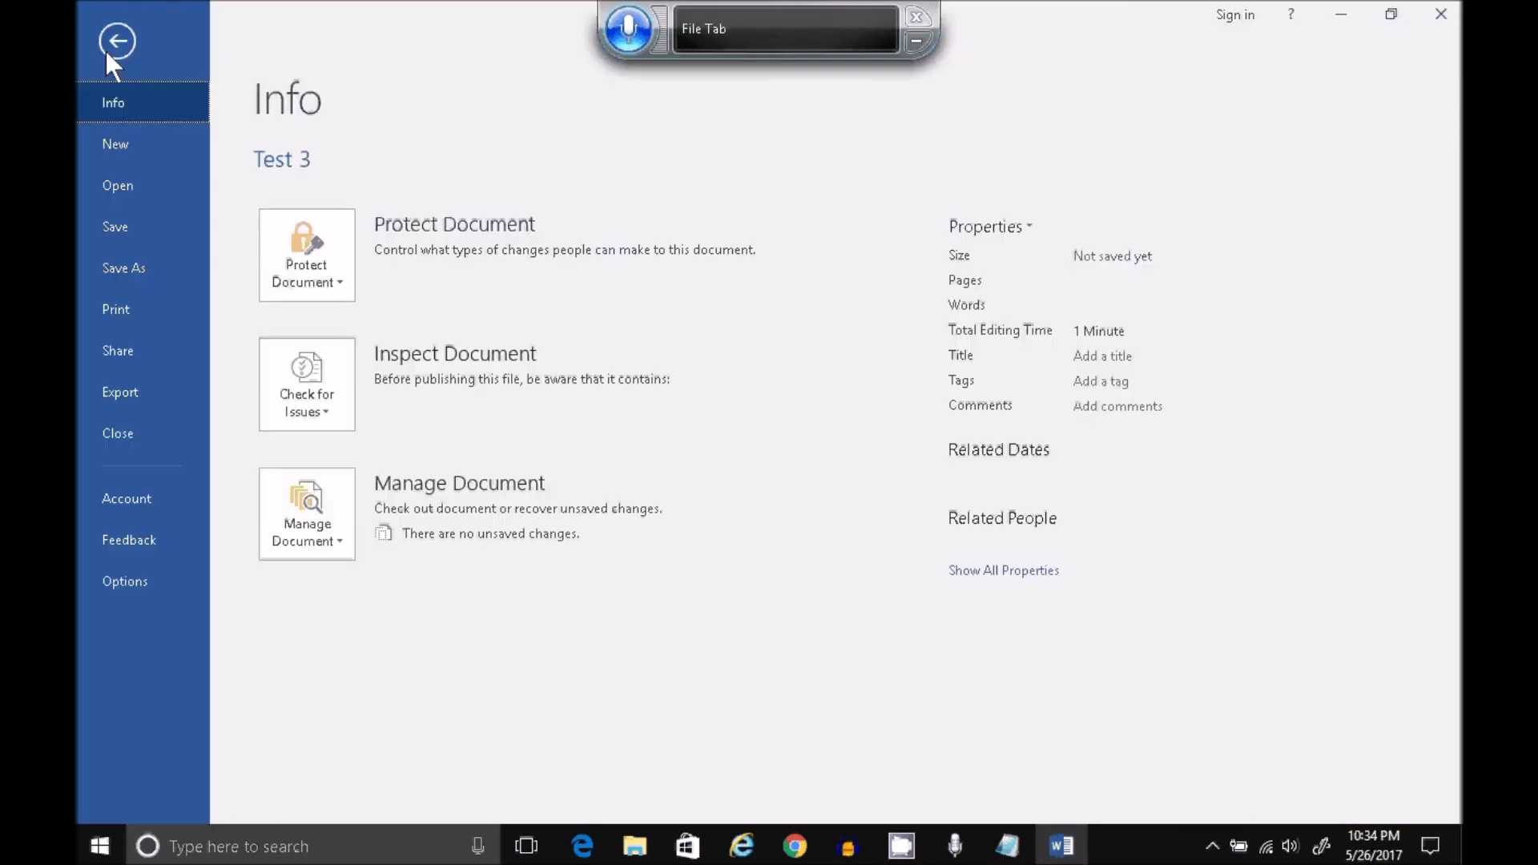
click(107, 54)
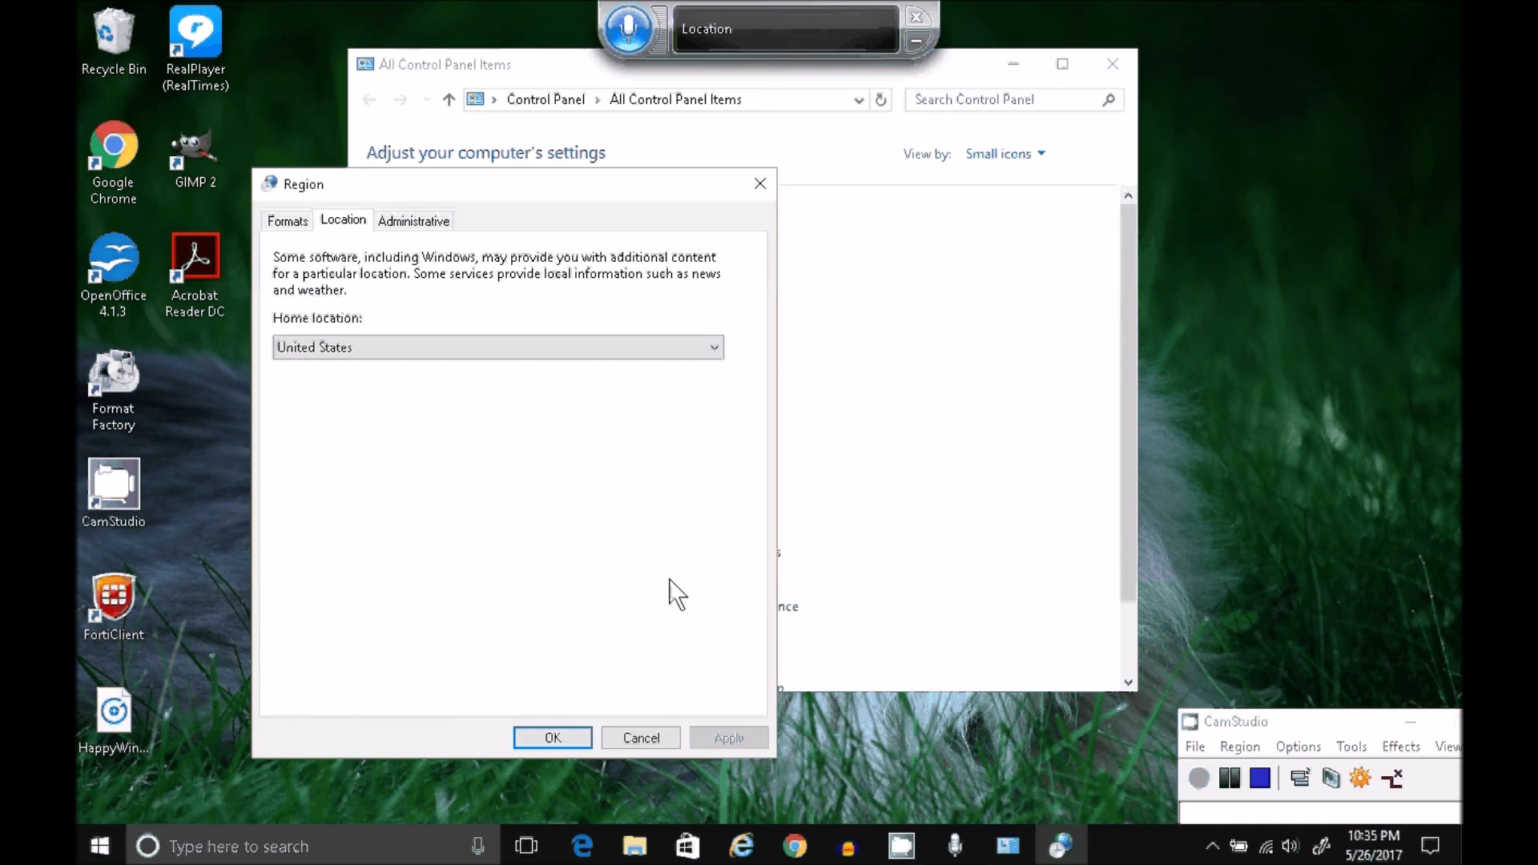
click(552, 735)
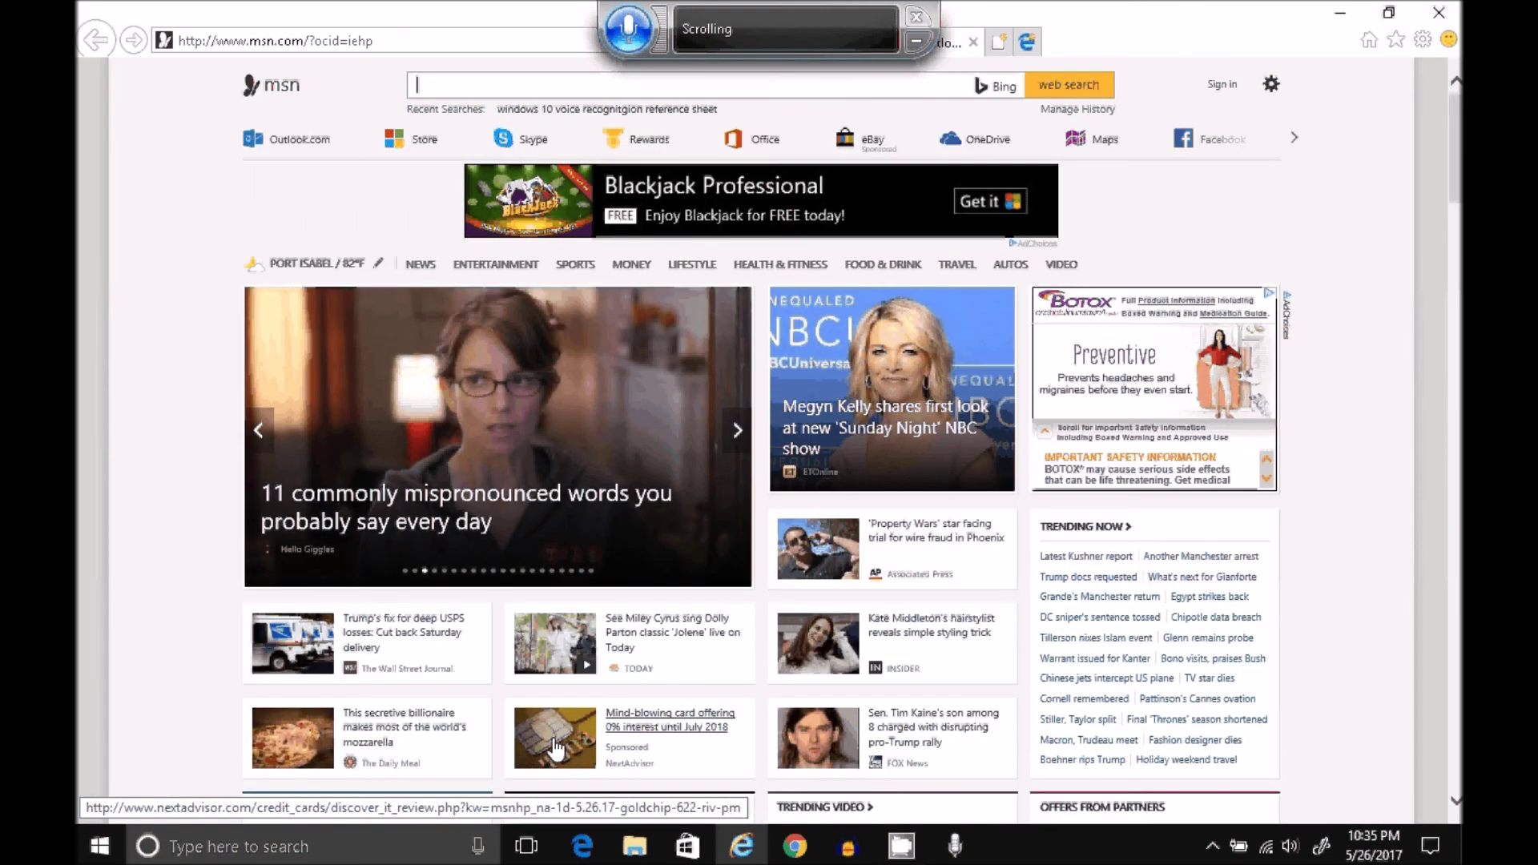
Go to Google.com, search for 'Brownsville Texas', and close Internet Explorer.
click(342, 49)
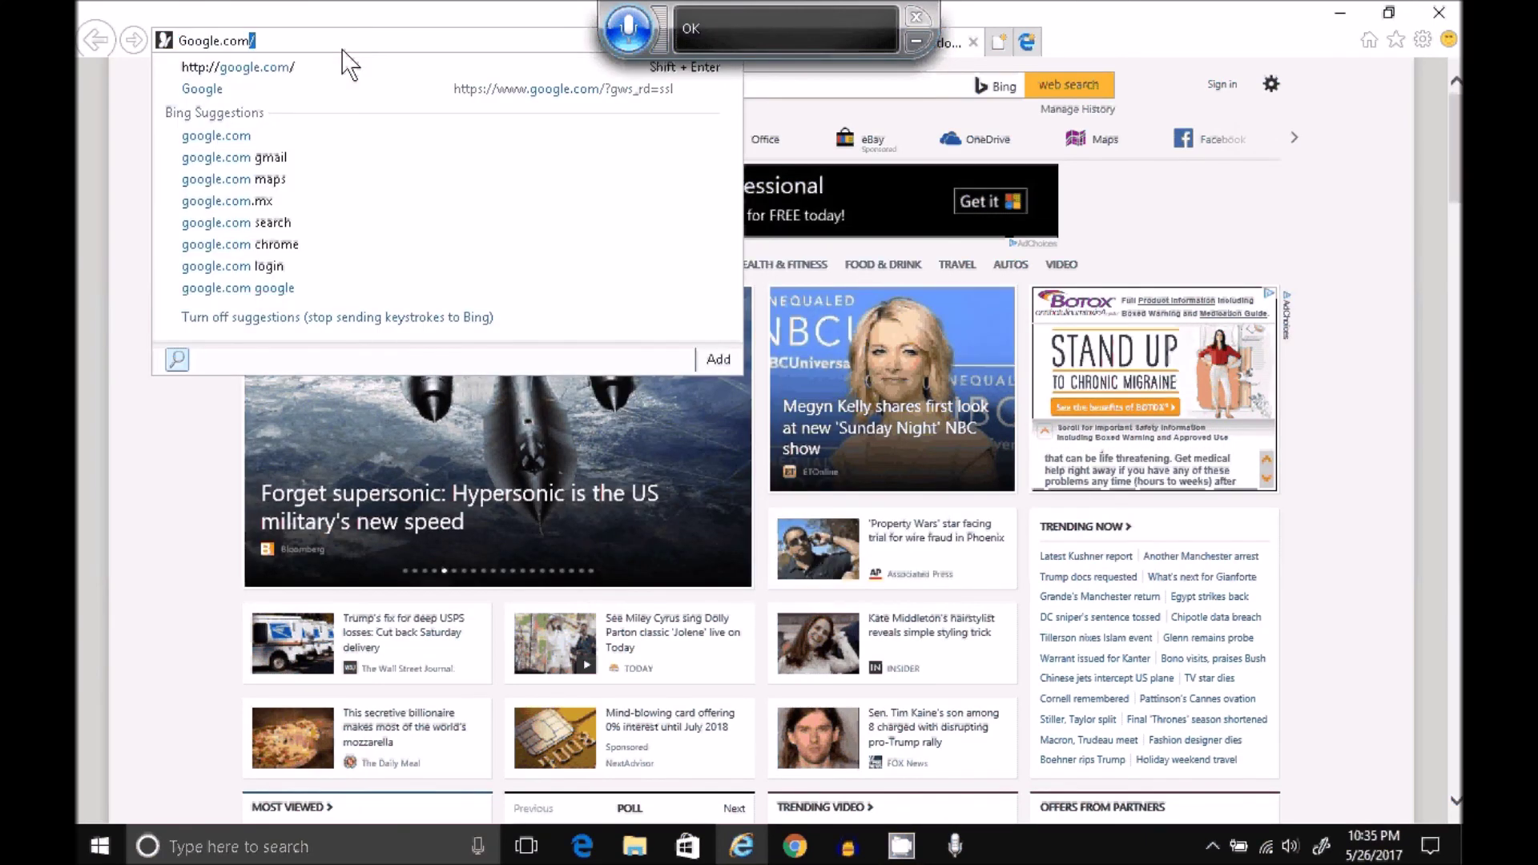
key(Return)
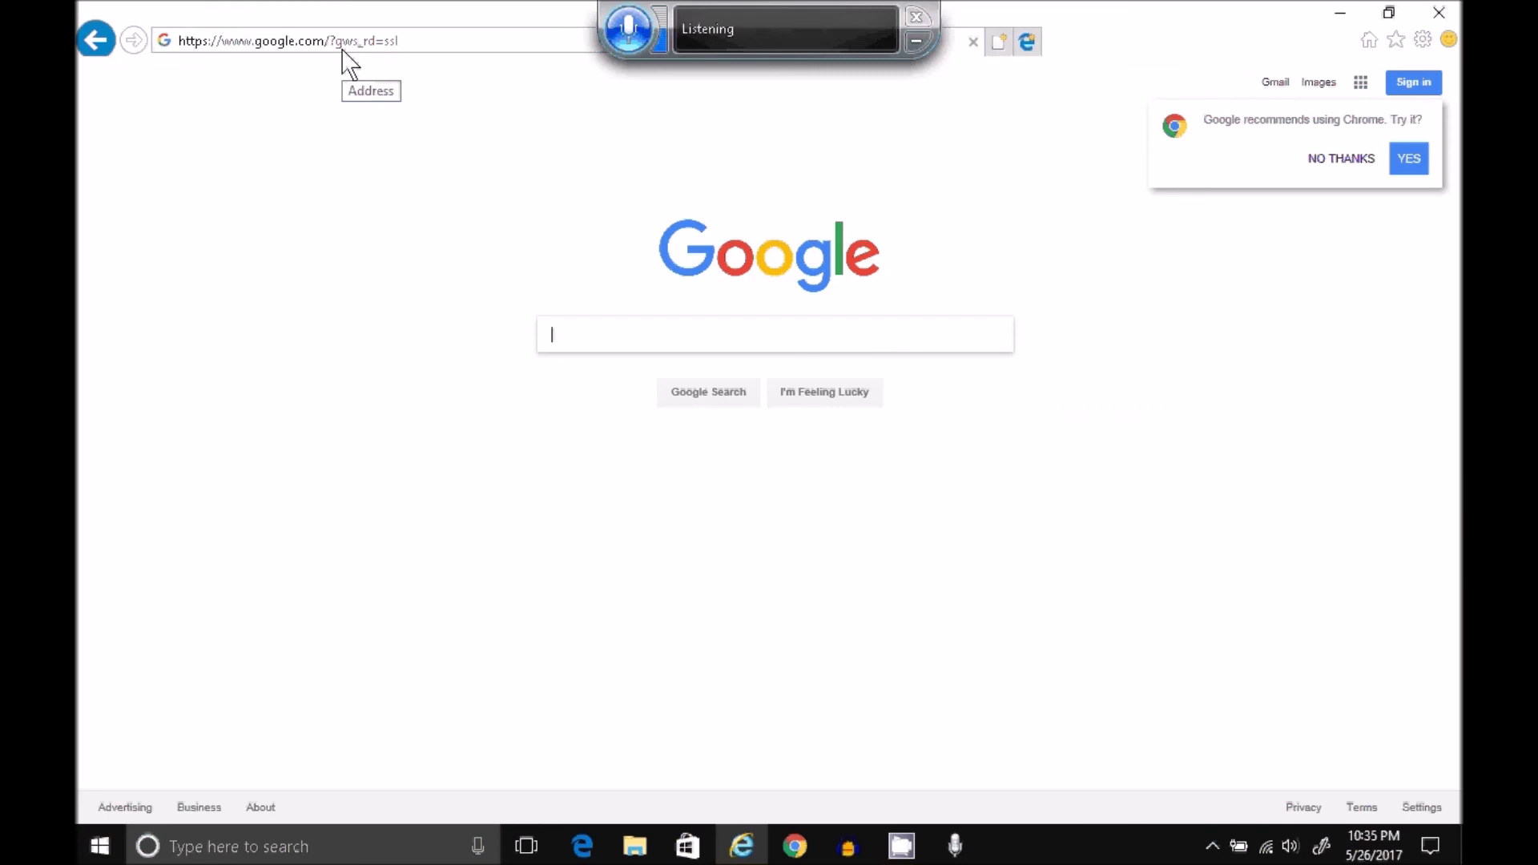
text(Brownsville Texas)
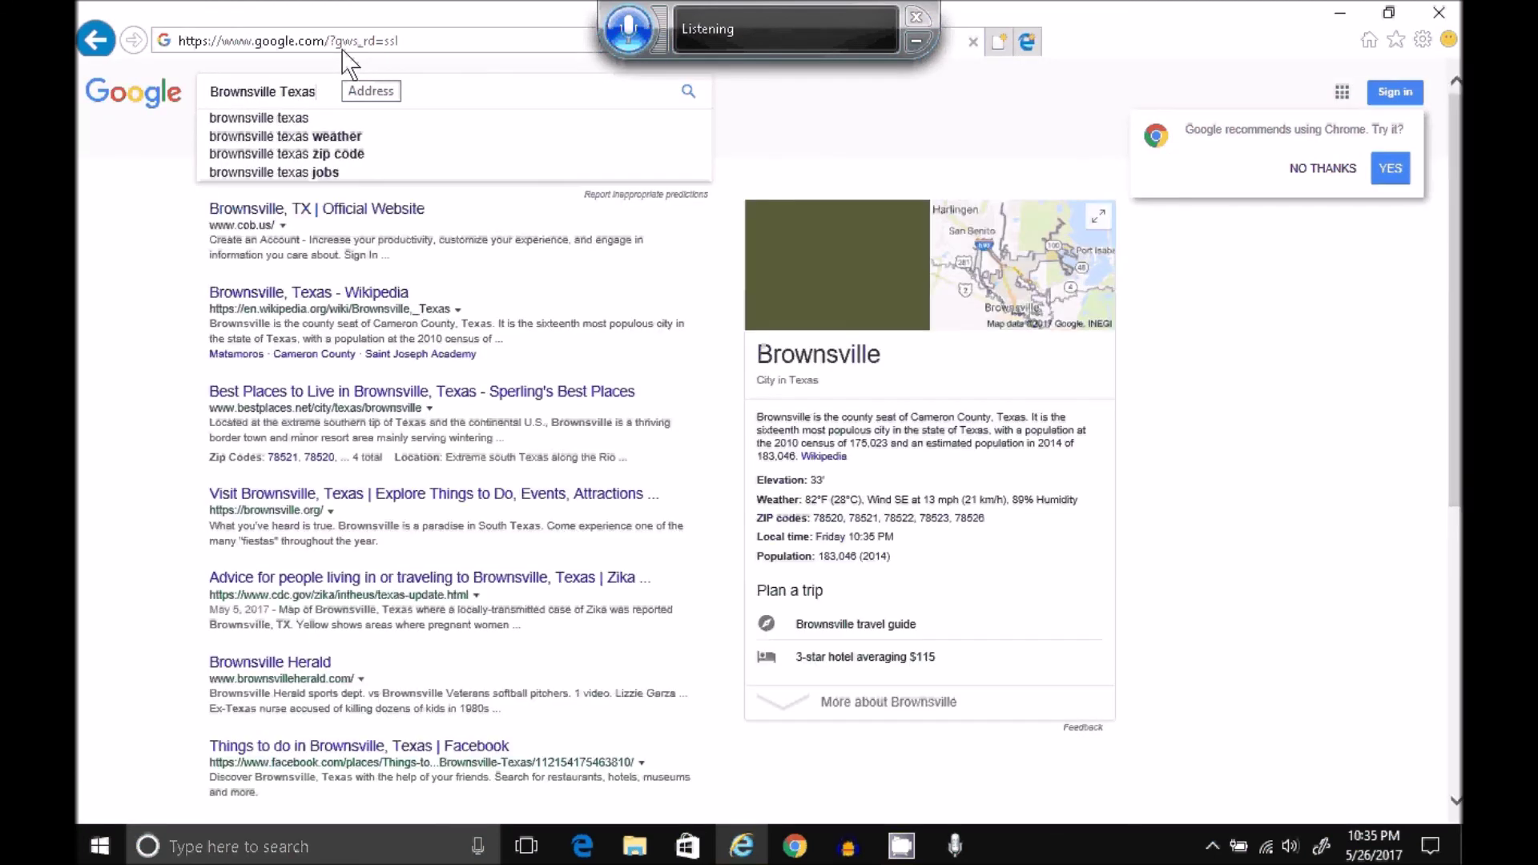
key(Return)
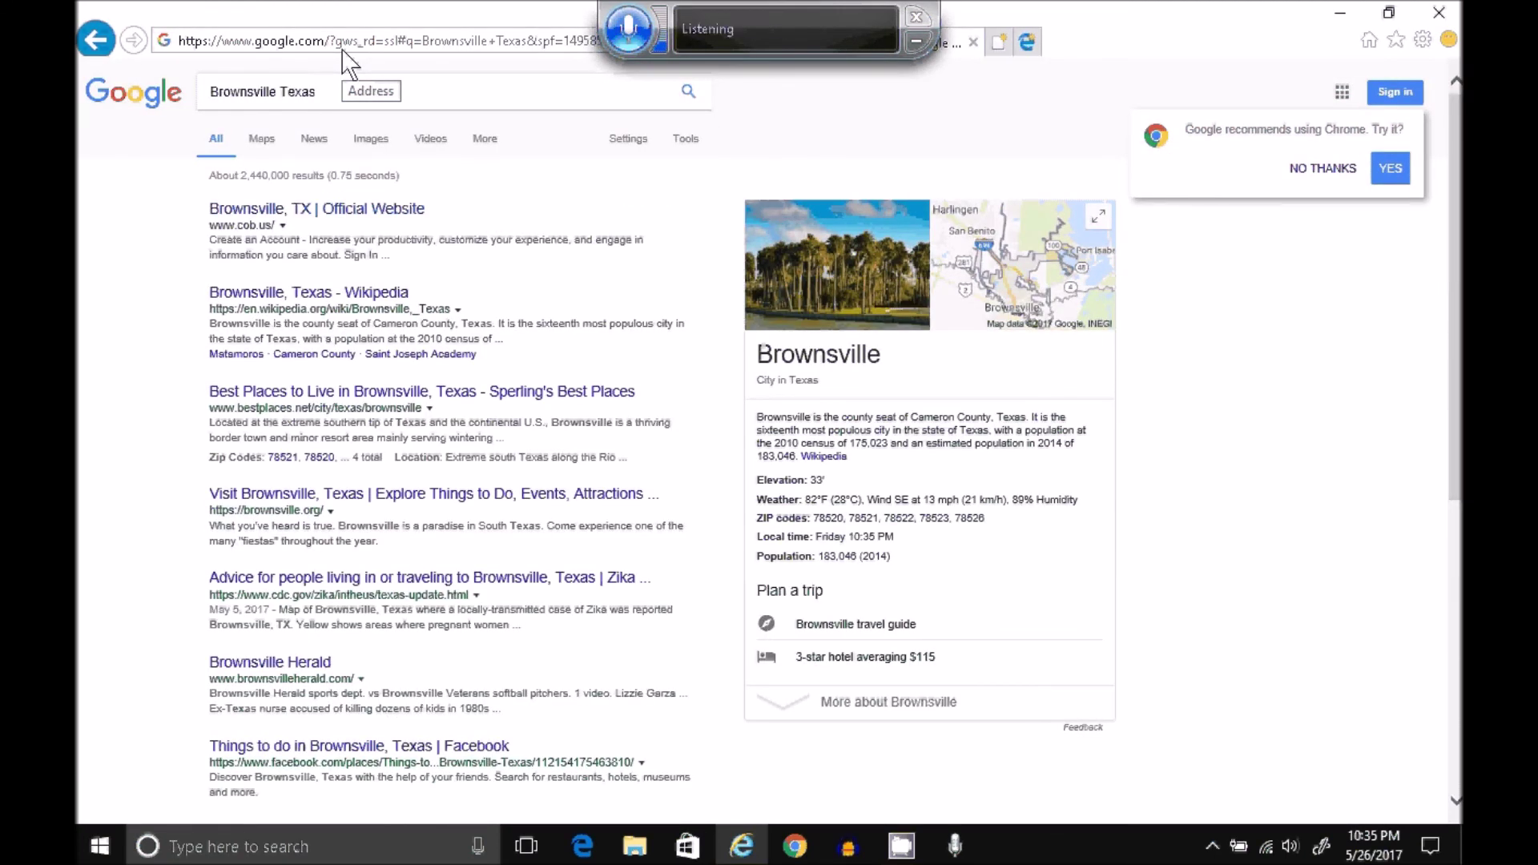
key(alt+F4)
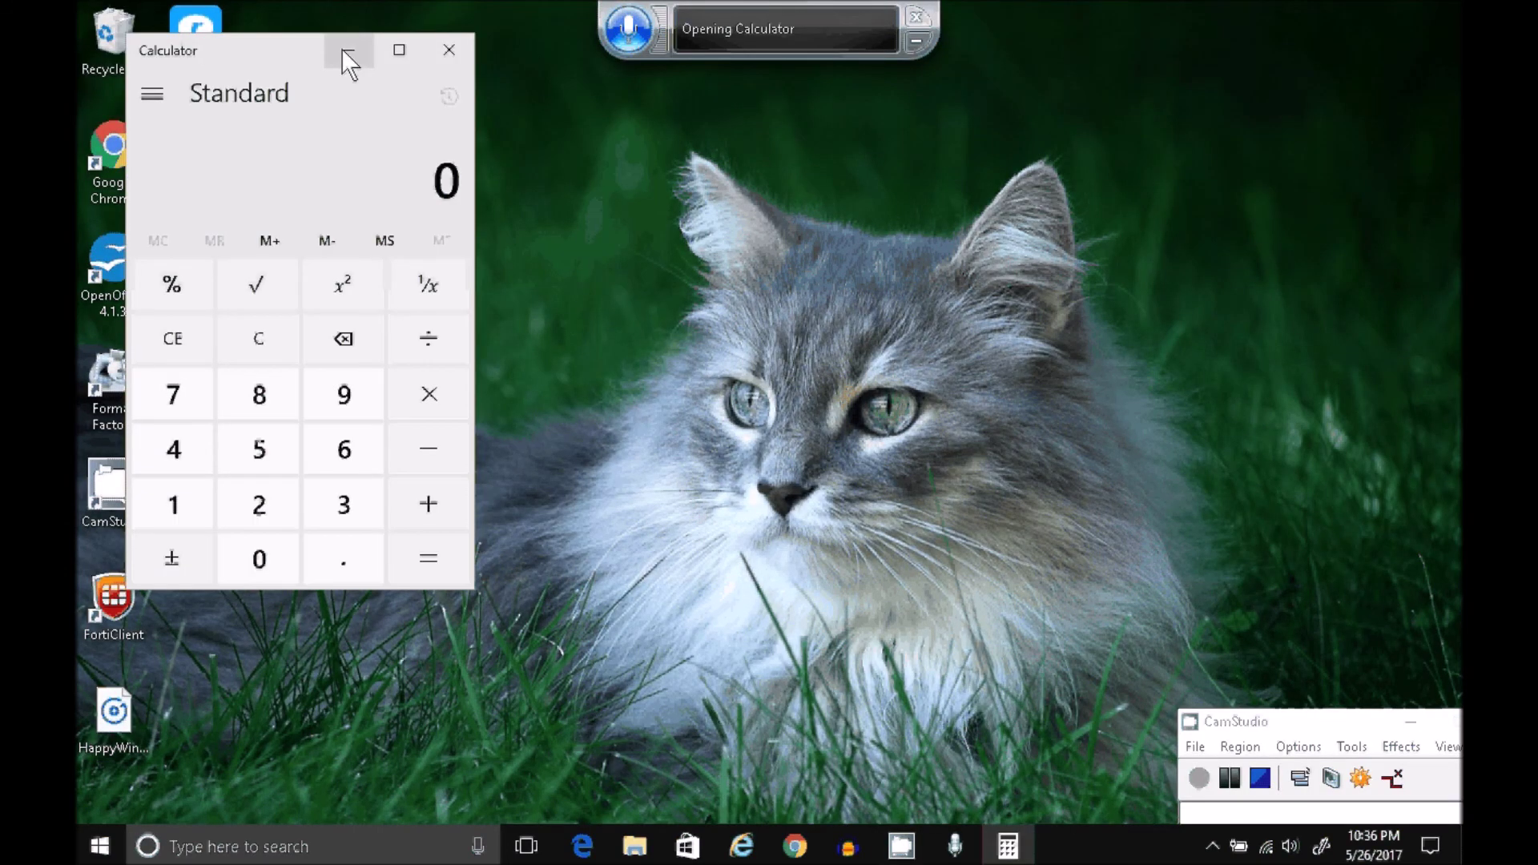
click(258, 451)
click(429, 395)
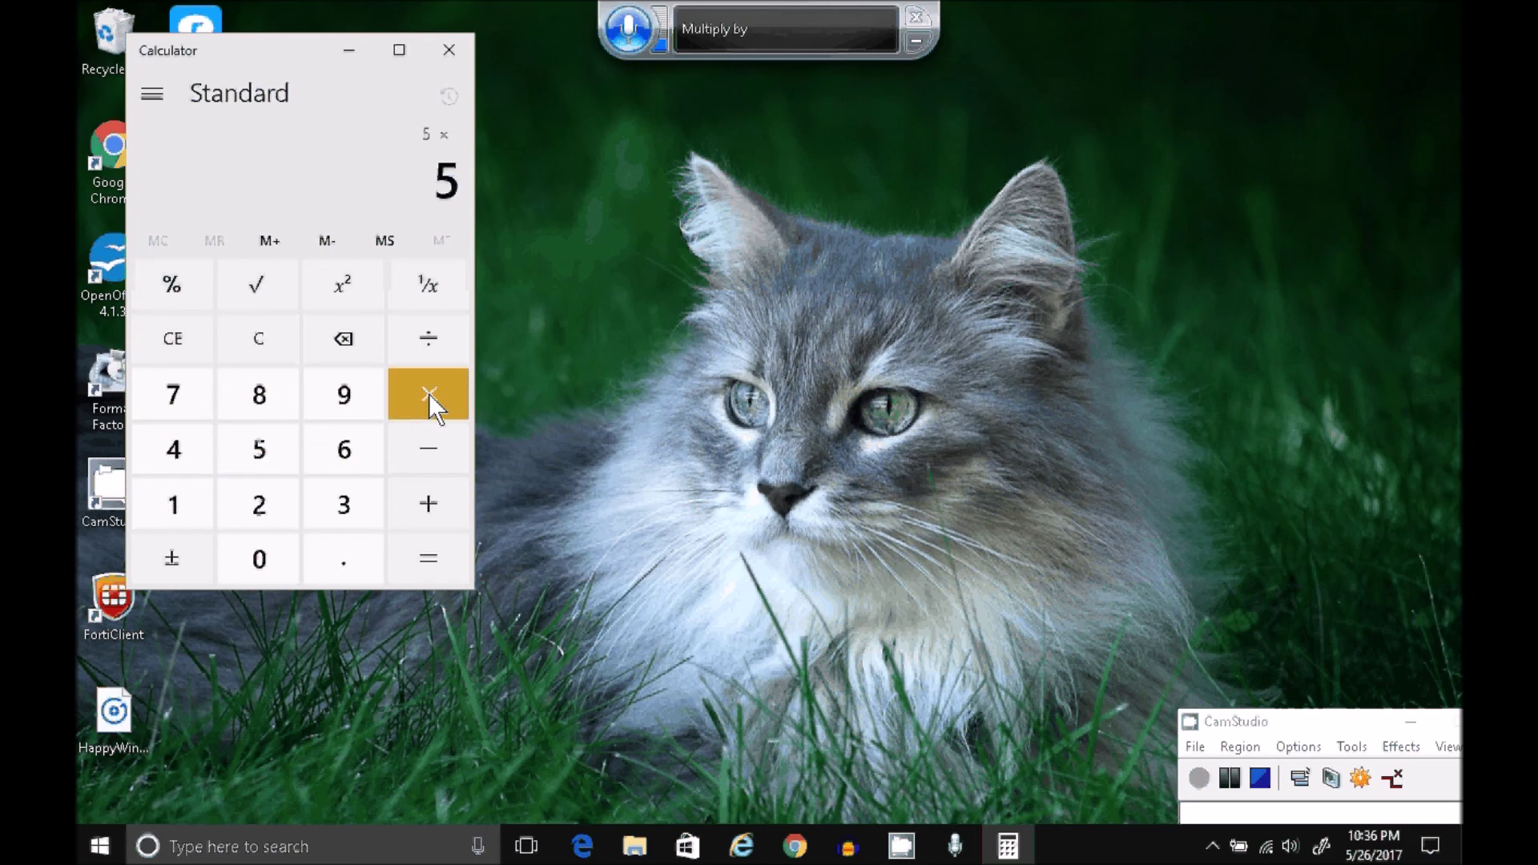
click(260, 394)
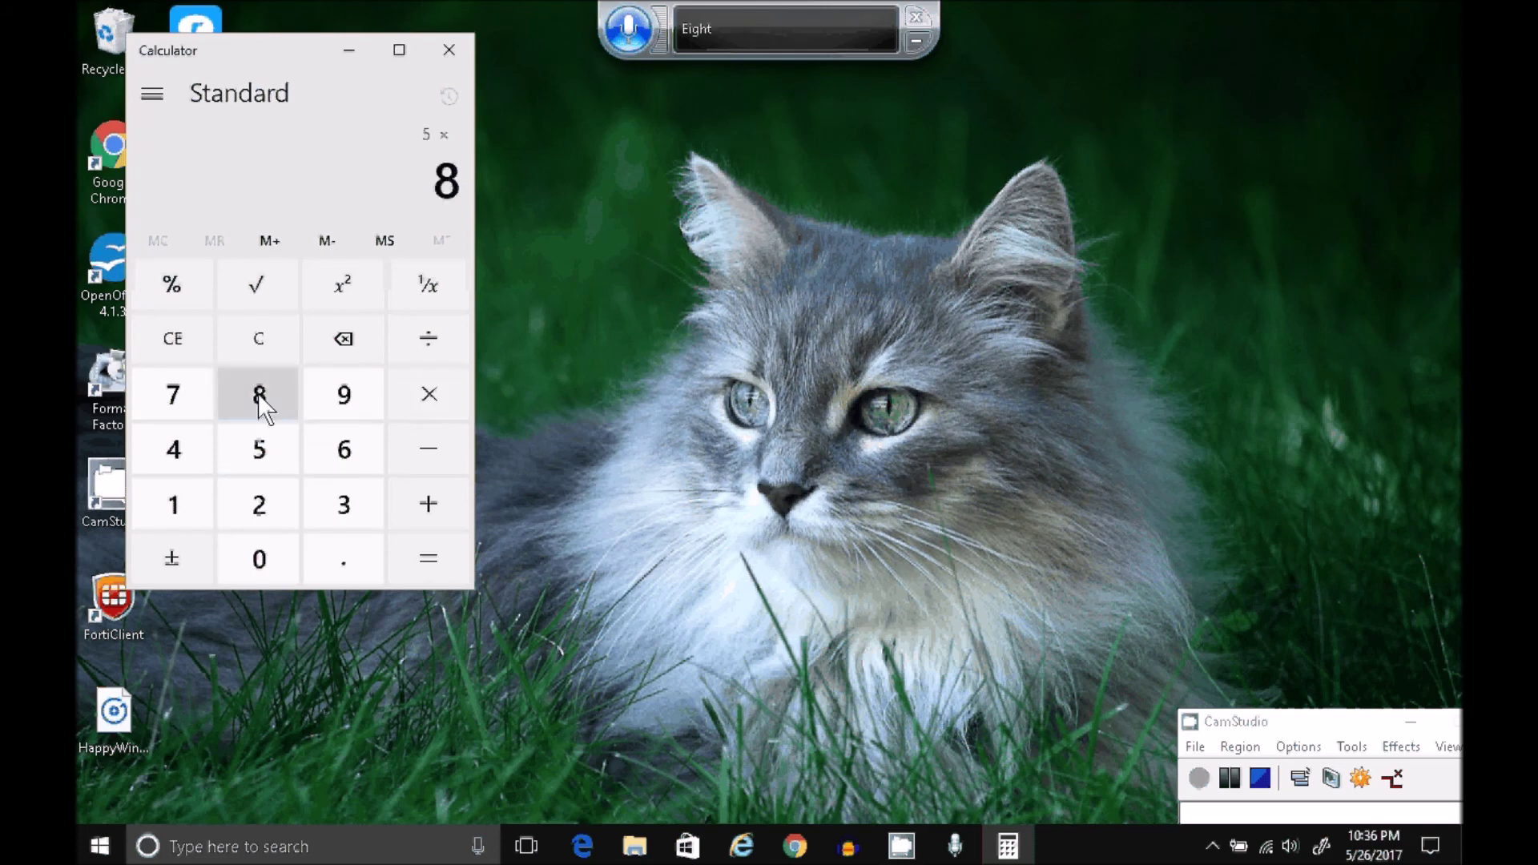
click(429, 560)
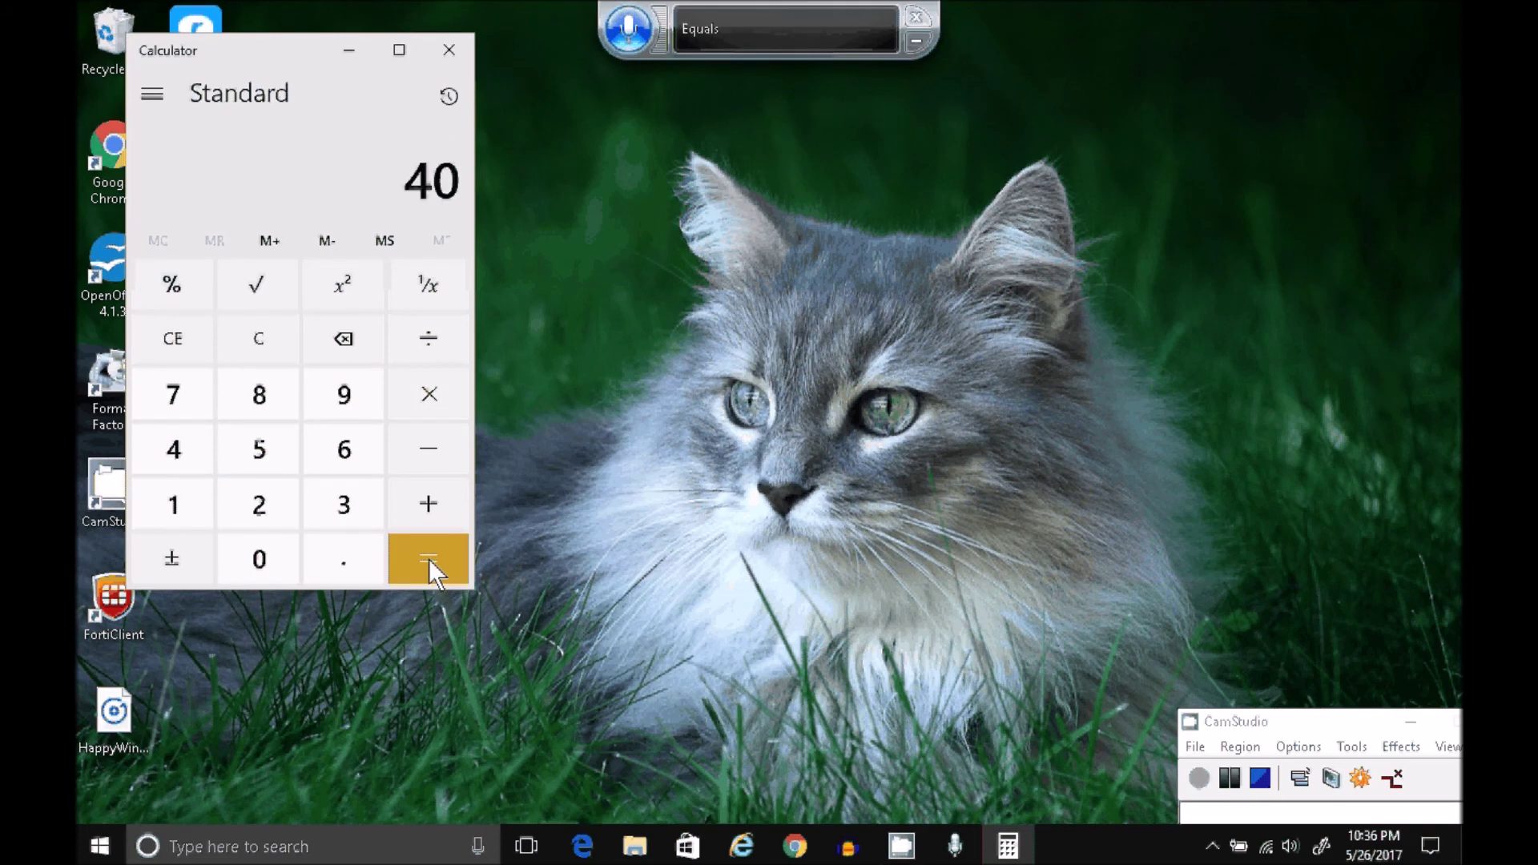
click(449, 50)
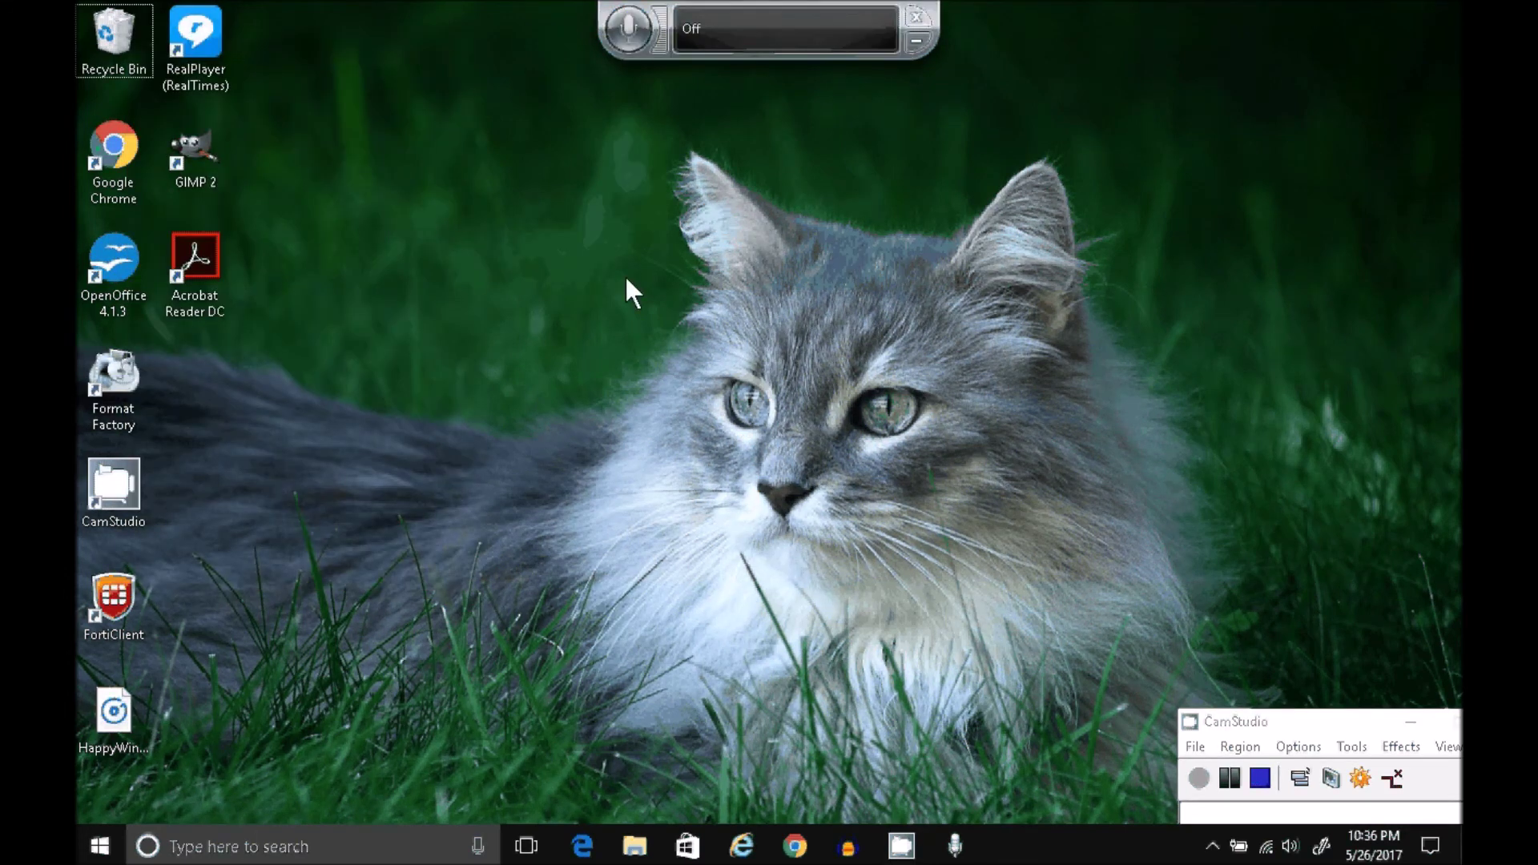